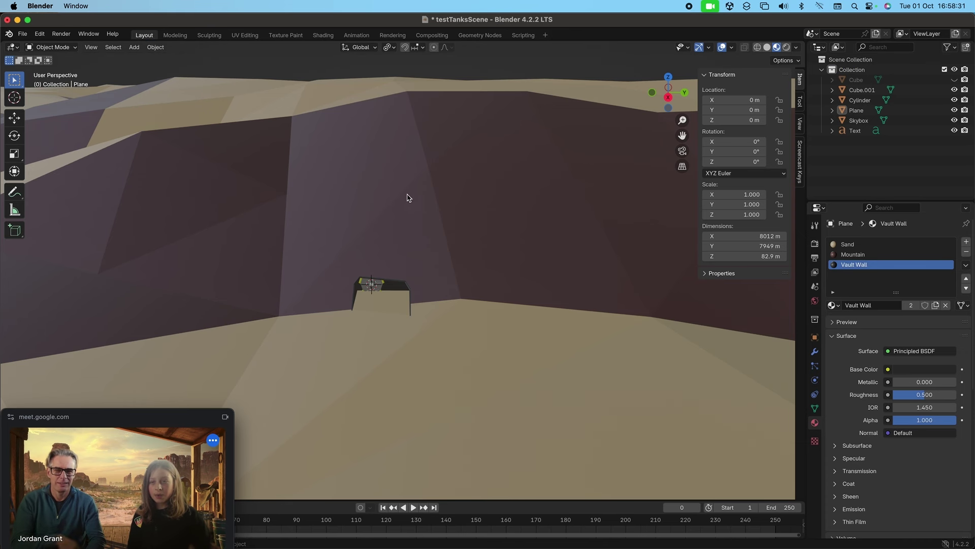
Step: Fly through the finished desert terrain to examine its sand, mountains and vault entrance
{"action": "key", "text": "shift+grave"}
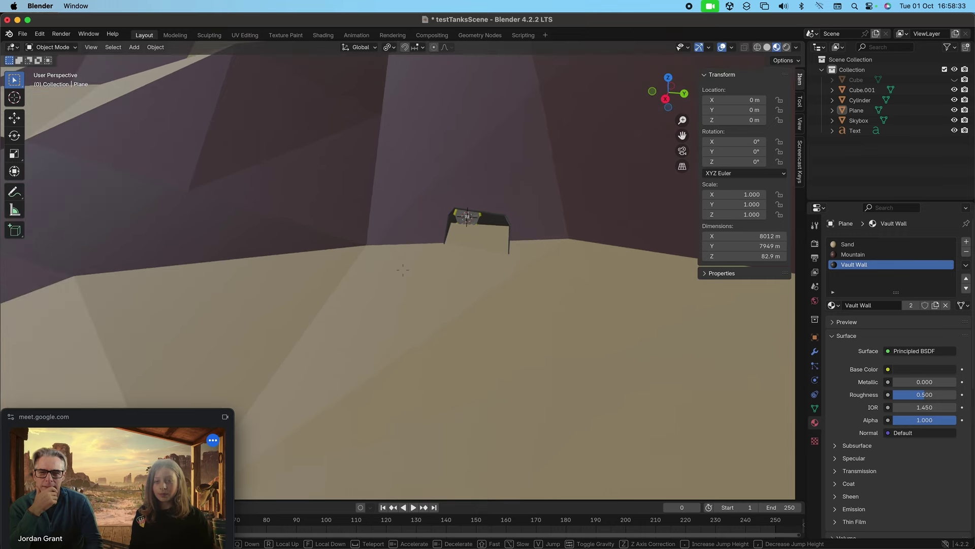
{"action": "key", "text": "w"}
{"action": "key", "text": "w"}
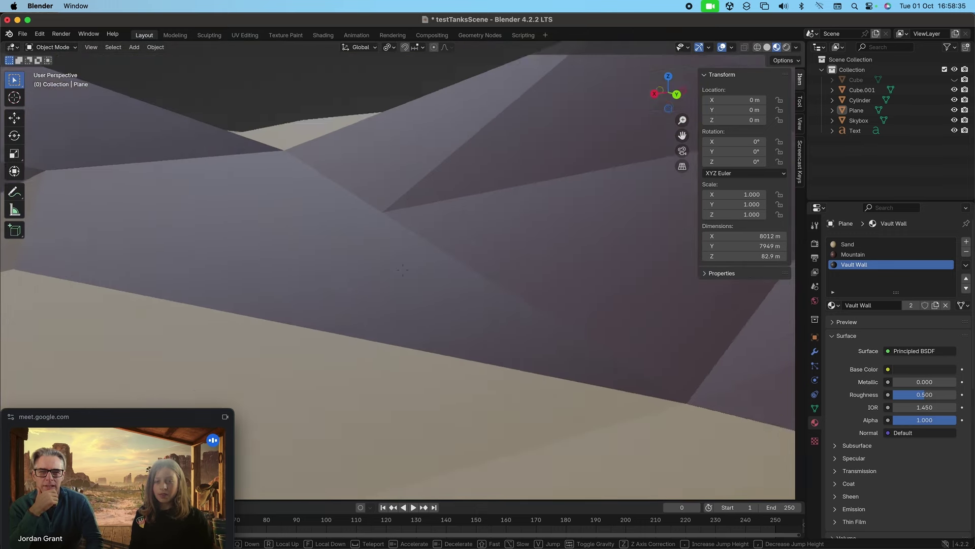
{"action": "key", "text": "w"}
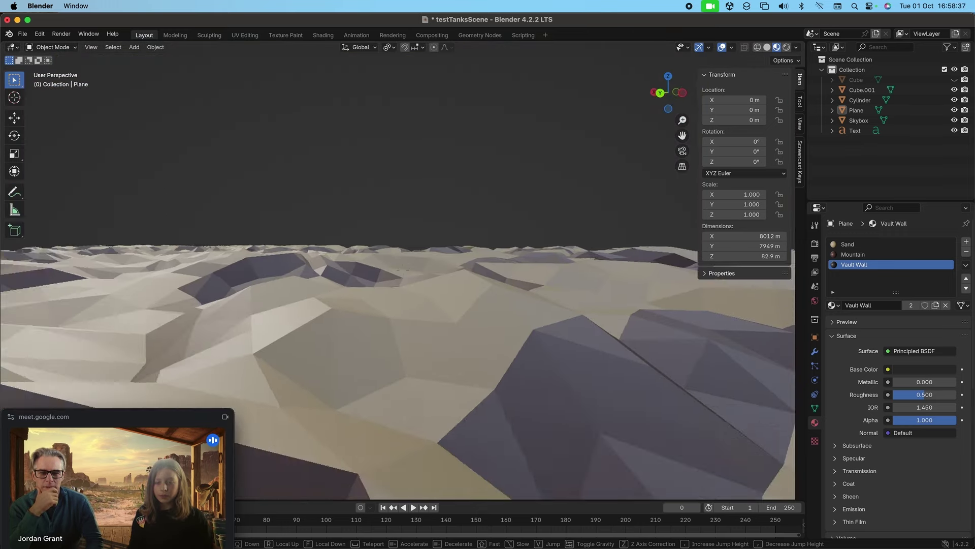
{"action": "key", "text": "w"}
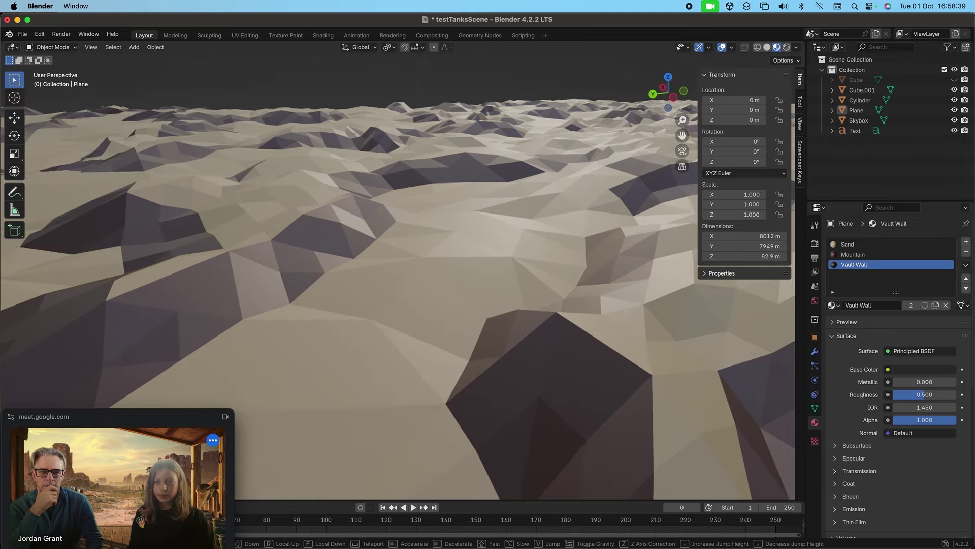
{"action": "key", "text": "w"}
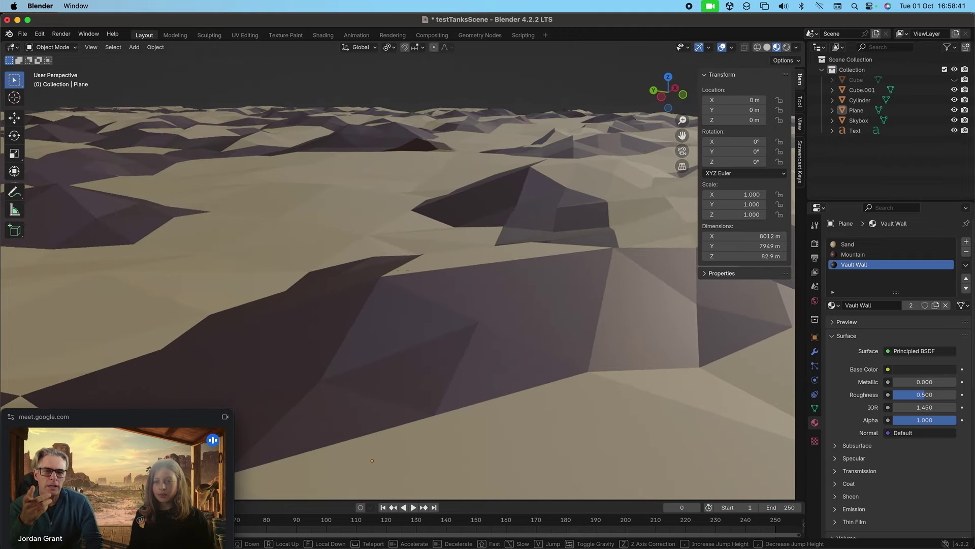
{"action": "key", "text": "w"}
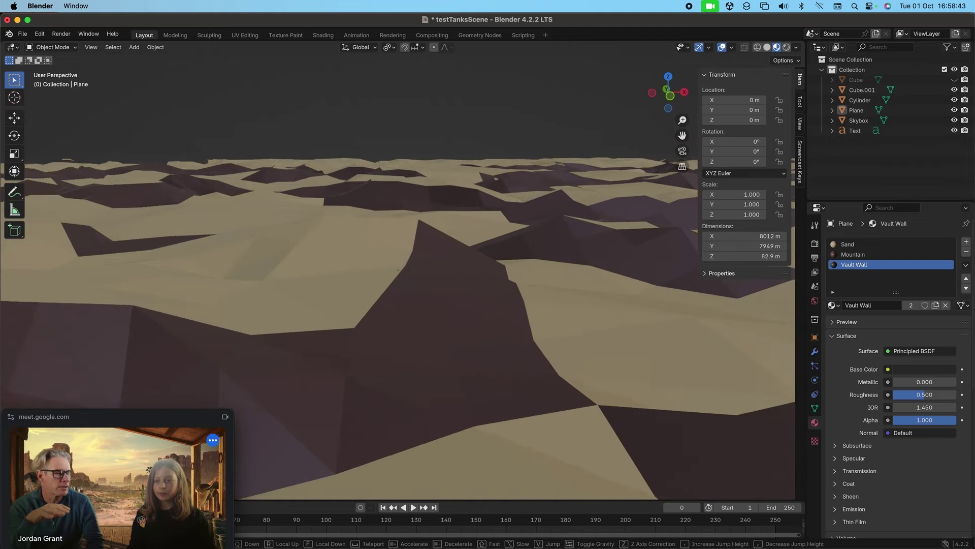
{"action": "key", "text": "w"}
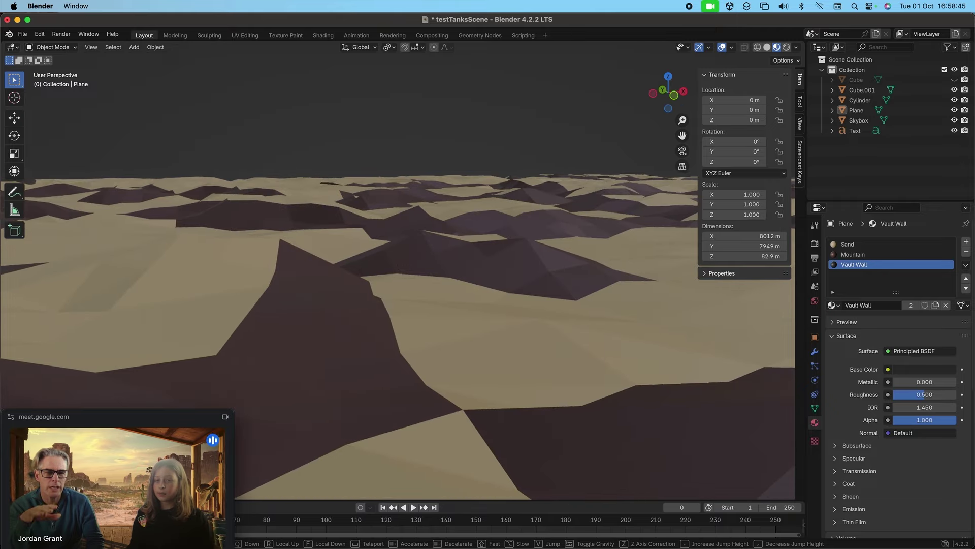
{"action": "key", "text": "w"}
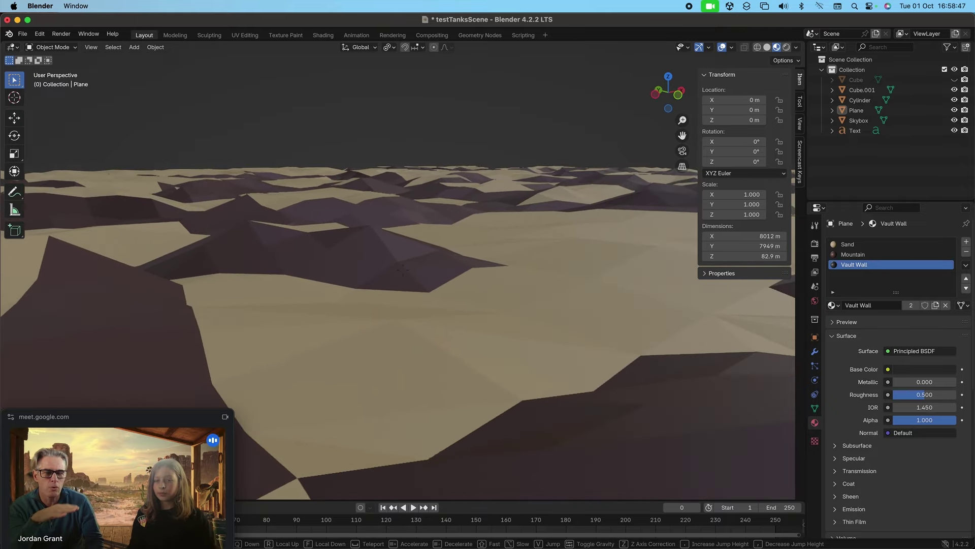
{"action": "key", "text": "w"}
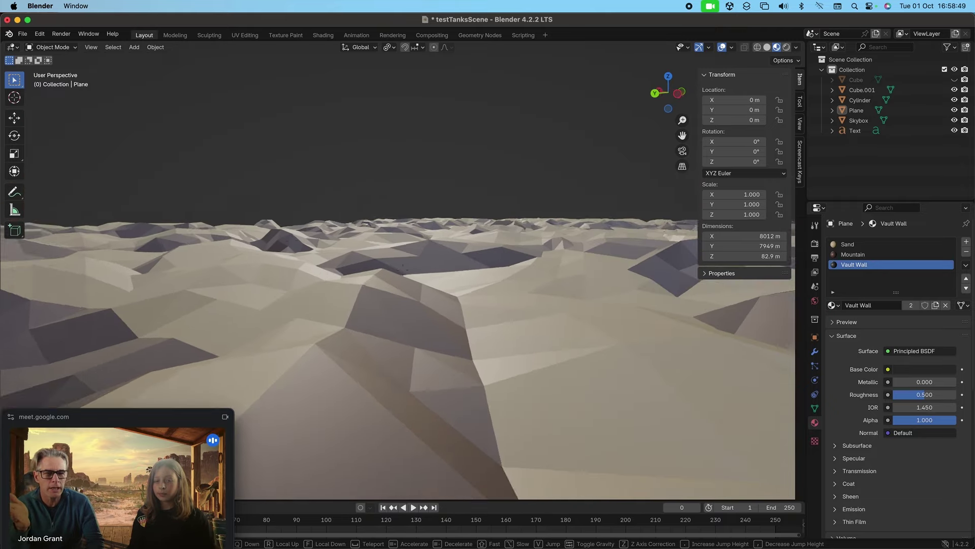
{"action": "key", "text": "w"}
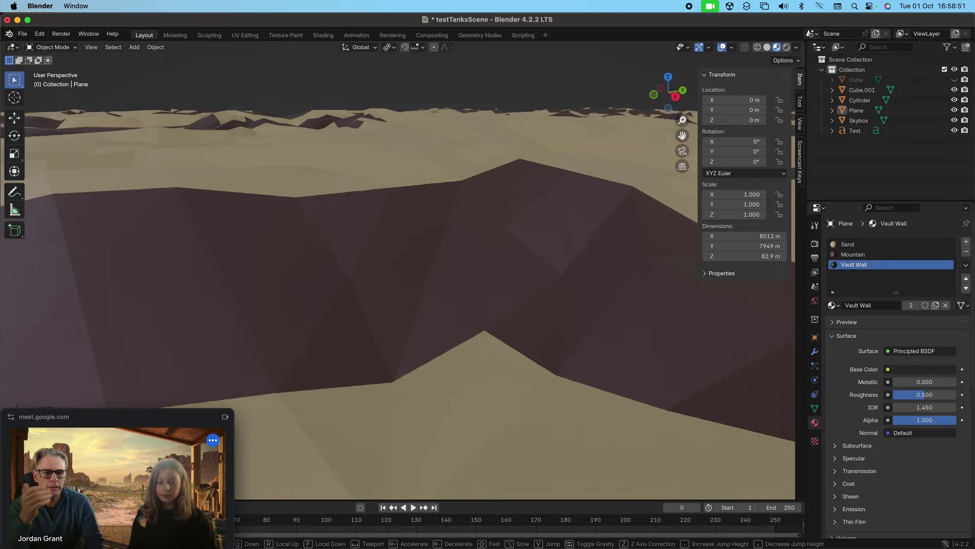
{"action": "left_click", "coordinate": [344, 240]}
{"action": "left_click", "coordinate": [331, 233]}
Step: Start a new General file without saving the changes to testTanksScene.blend
{"action": "key", "text": "ctrl+n"}
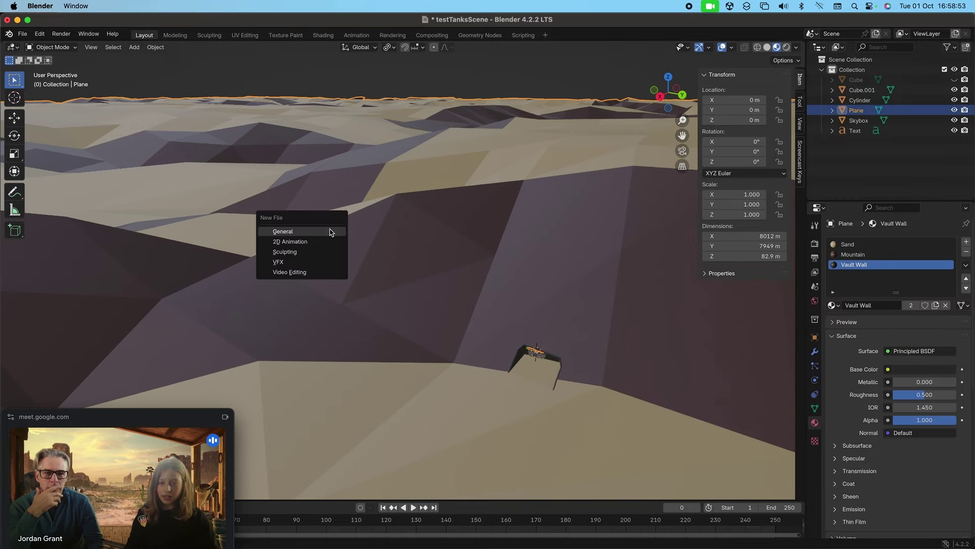
{"action": "left_click", "coordinate": [330, 232]}
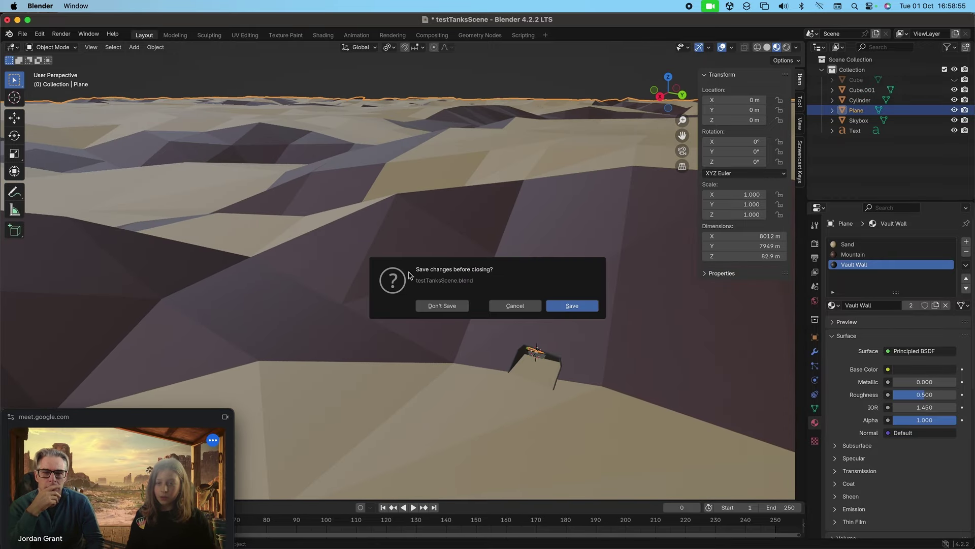
{"action": "left_click", "coordinate": [433, 307]}
Step: Delete the default camera, cube and light from the new scene
{"action": "key", "text": "a"}
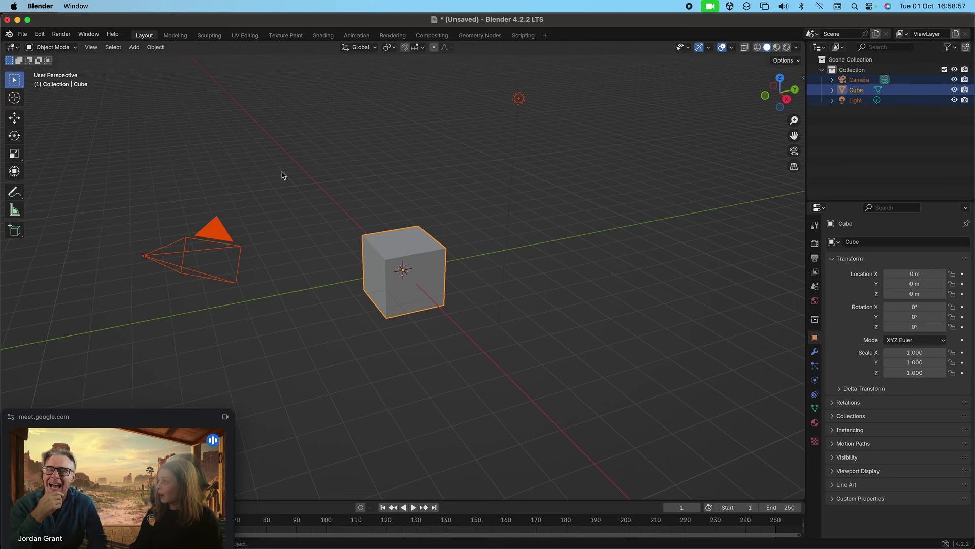
{"action": "key", "text": "x"}
{"action": "left_click", "coordinate": [283, 175]}
Step: Add a mesh plane and scale it up uniformly by a factor of about 14.7
{"action": "key", "text": "shift+a"}
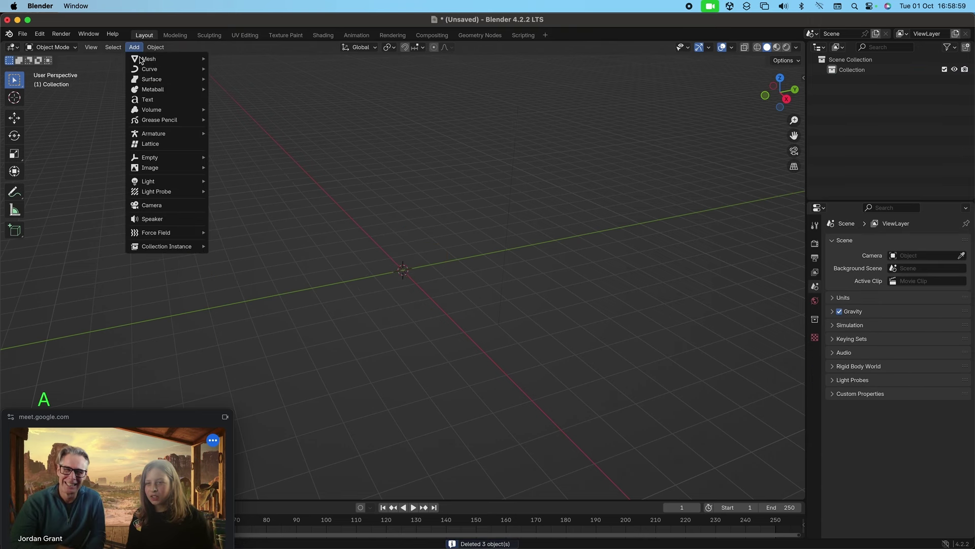
{"action": "mouse_move", "coordinate": [152, 61]}
{"action": "left_click", "coordinate": [228, 61]}
{"action": "key", "text": "s"}
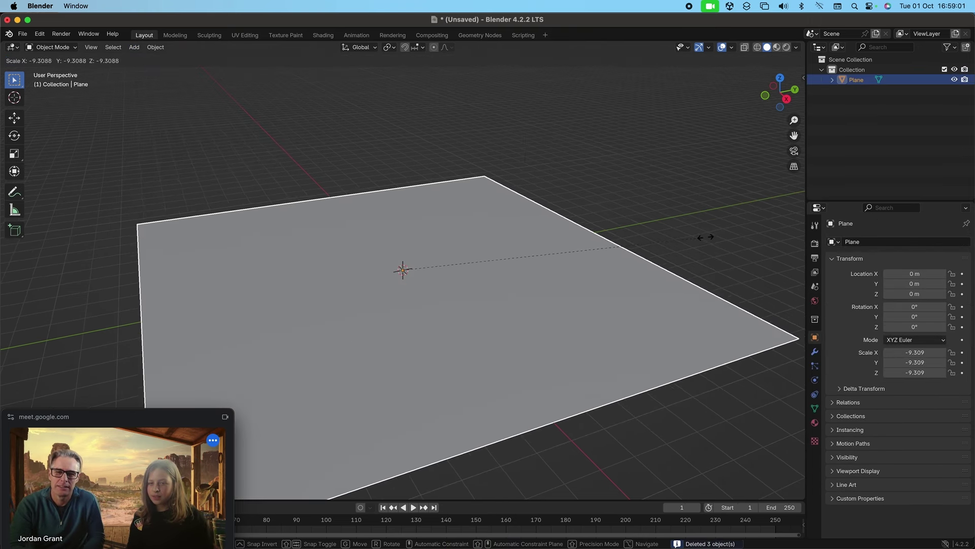
{"action": "left_click", "coordinate": [219, 78]}
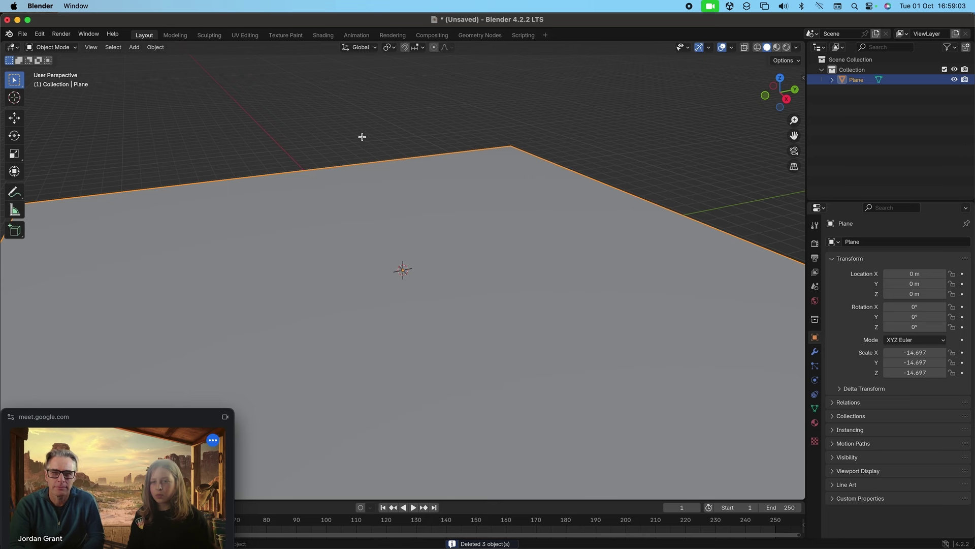
Step: Subdivide the entire plane repeatedly in Edit Mode into a very fine grid, and clear the selection
{"action": "key", "text": "Tab"}
{"action": "scroll", "coordinate": [411, 157], "scroll_direction": "down", "scroll_amount": 4}
{"action": "left_click", "coordinate": [412, 157]}
{"action": "scroll", "coordinate": [420, 183], "scroll_direction": "up", "scroll_amount": 1}
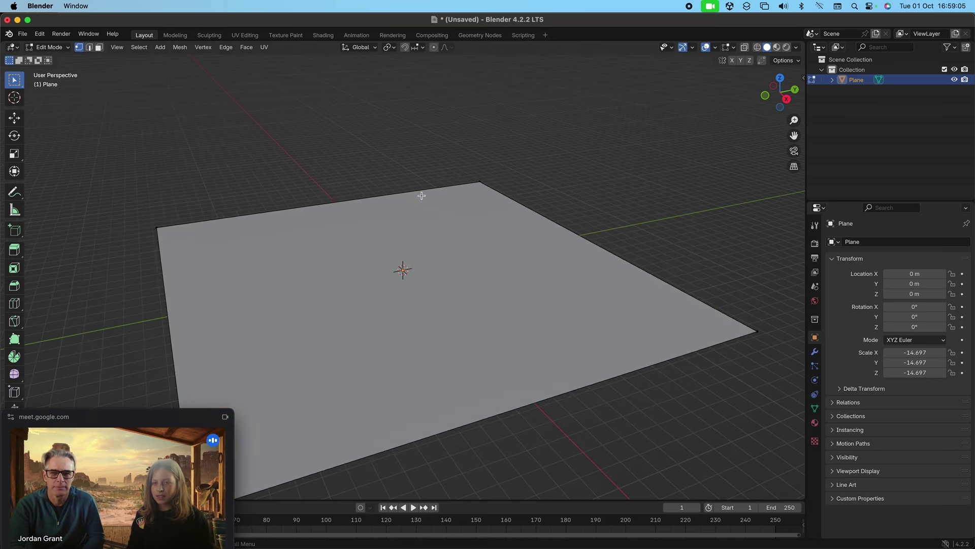
{"action": "key", "text": "a"}
{"action": "right_click", "coordinate": [427, 194]}
{"action": "left_click", "coordinate": [427, 194]}
{"action": "right_click", "coordinate": [427, 196]}
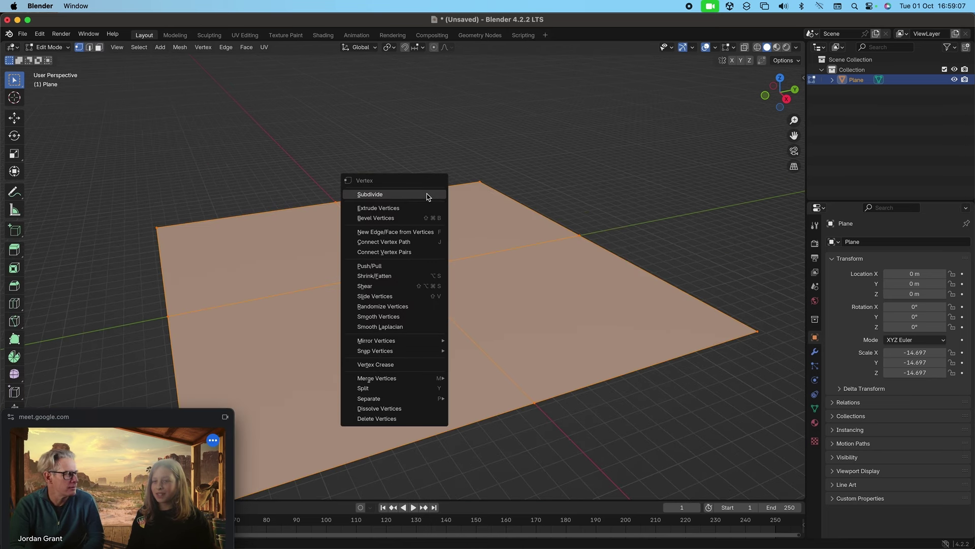
{"action": "left_click", "coordinate": [427, 195]}
{"action": "right_click", "coordinate": [427, 197]}
{"action": "left_click", "coordinate": [427, 195]}
{"action": "right_click", "coordinate": [428, 196]}
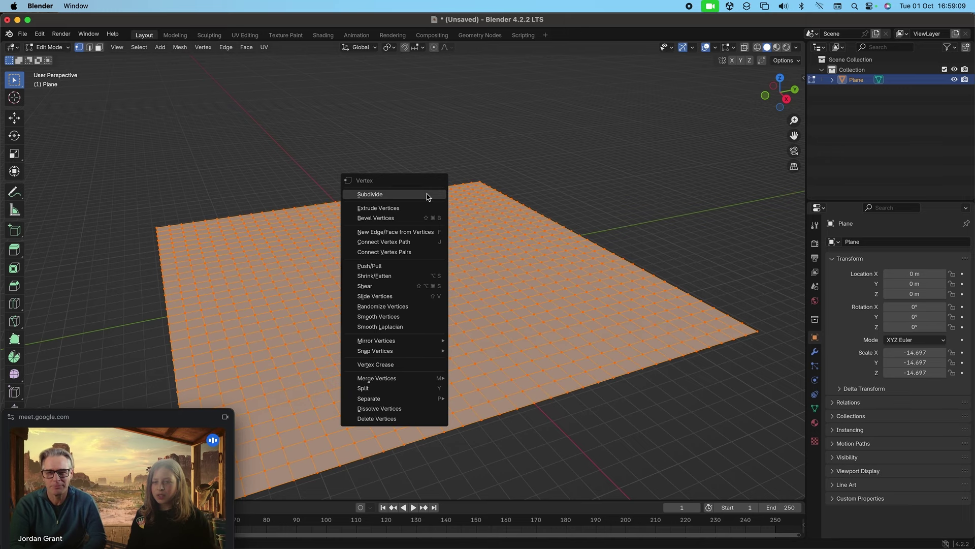
{"action": "left_click", "coordinate": [427, 195]}
{"action": "right_click", "coordinate": [428, 196]}
{"action": "left_click", "coordinate": [427, 195]}
{"action": "right_click", "coordinate": [427, 196]}
{"action": "left_click", "coordinate": [426, 194]}
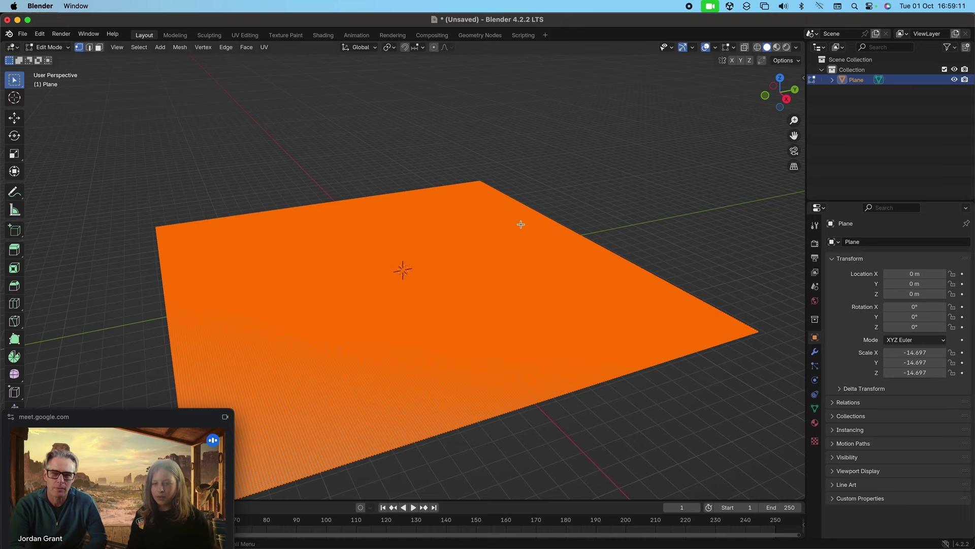
{"action": "scroll", "coordinate": [521, 224], "scroll_direction": "up", "scroll_amount": 4}
{"action": "left_click", "coordinate": [419, 106]}
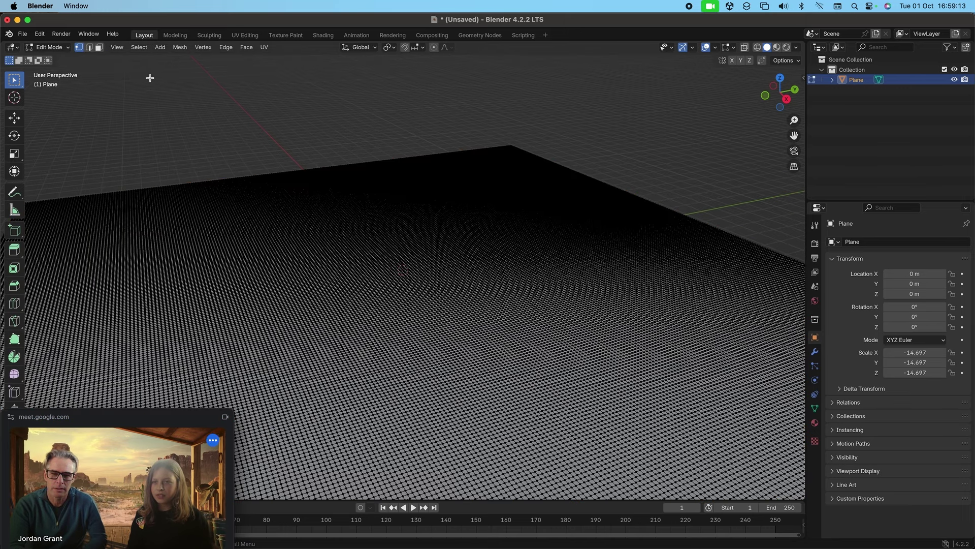
{"action": "scroll", "coordinate": [148, 77], "scroll_direction": "up", "scroll_amount": 3}
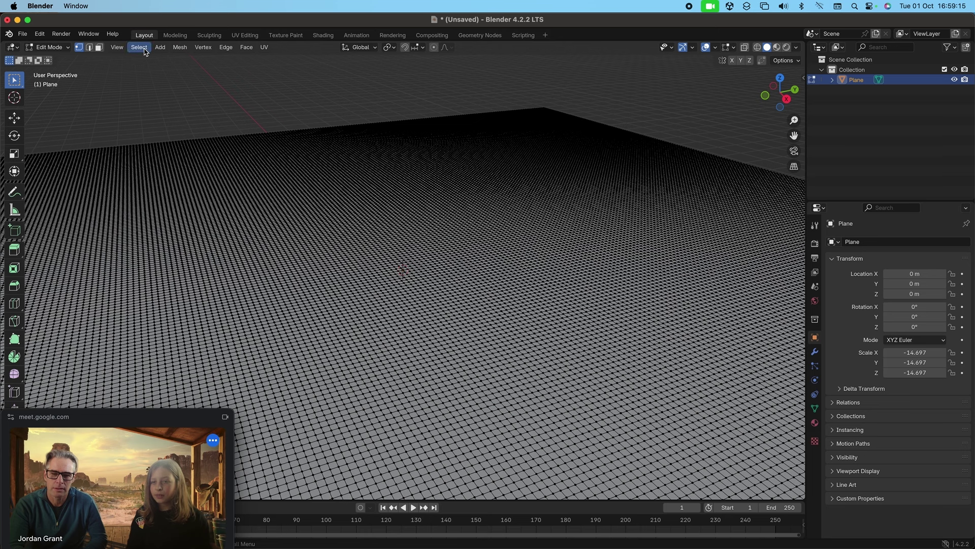
{"action": "left_click", "coordinate": [145, 50]}
{"action": "left_click", "coordinate": [165, 134]}
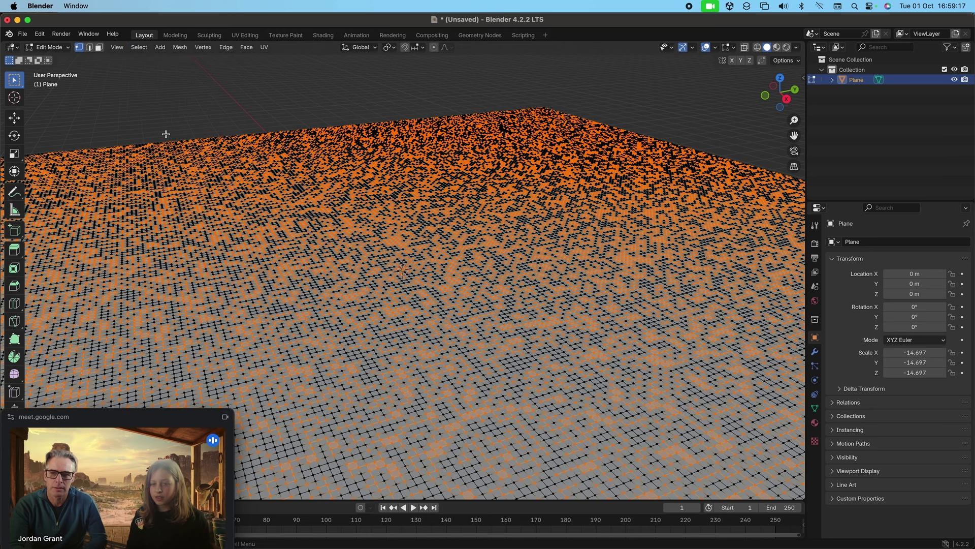
{"action": "left_click", "coordinate": [179, 102]}
Step: Change to face selection and select random faces across the subdivided plane
{"action": "left_click", "coordinate": [99, 47]}
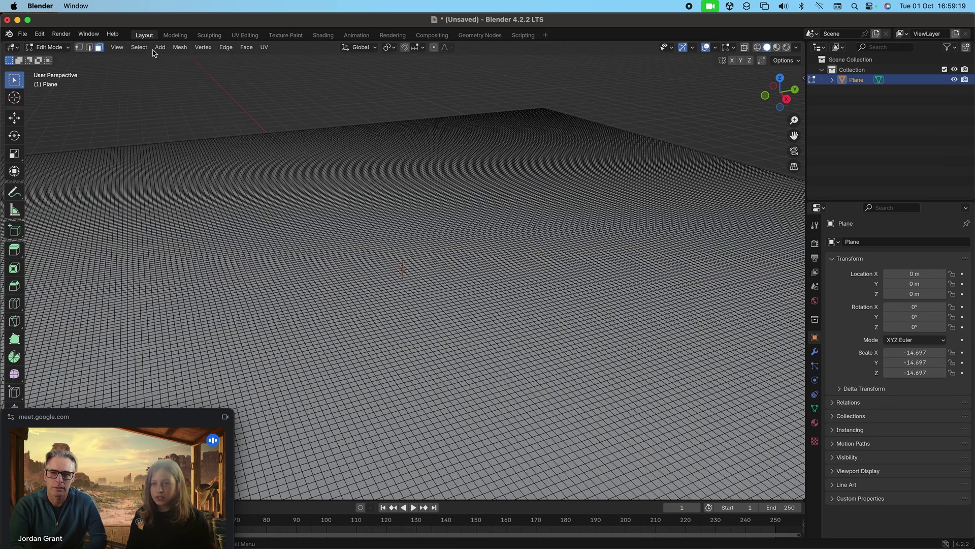
{"action": "left_click", "coordinate": [145, 48]}
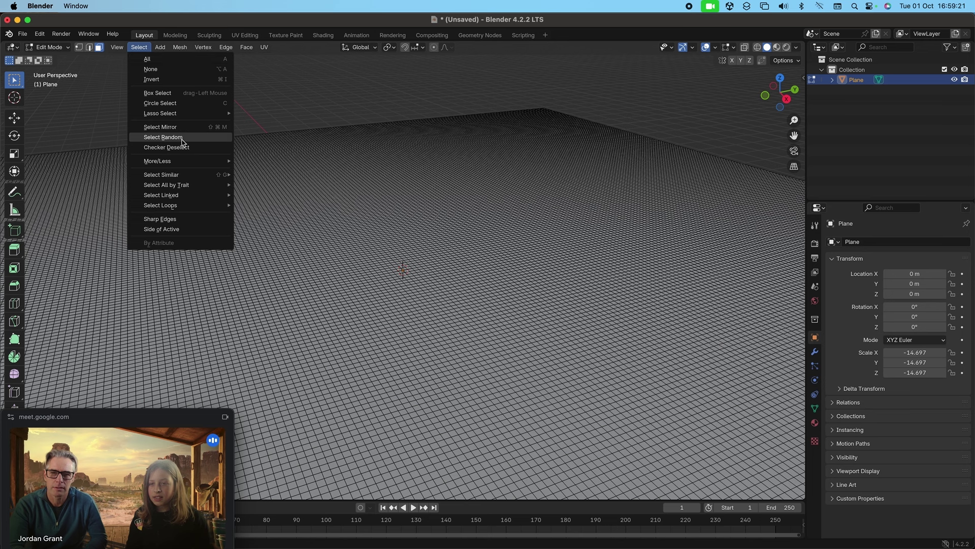
{"action": "left_click", "coordinate": [166, 134]}
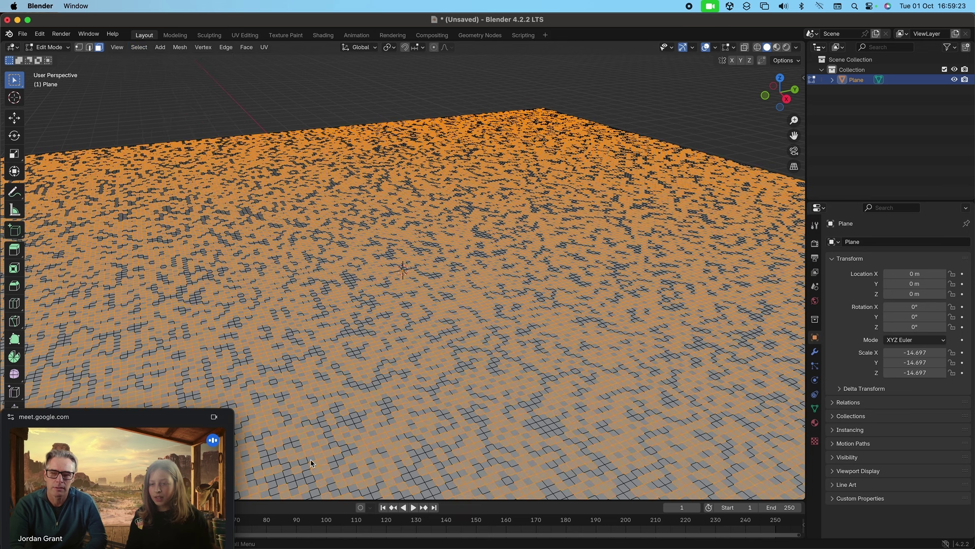
Step: Move the floating video call window off the Select Random settings and lower the ratio to 0.195
{"action": "left_click_drag", "start_coordinate": [178, 418], "coordinate": [356, 421]}
{"action": "left_click", "coordinate": [66, 486]}
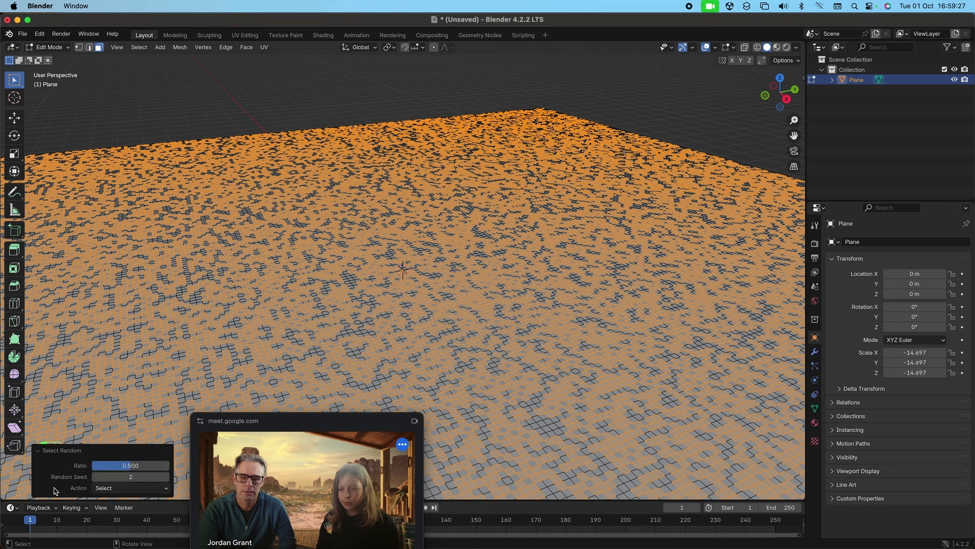
{"action": "left_click_drag", "start_coordinate": [296, 420], "coordinate": [848, 423]}
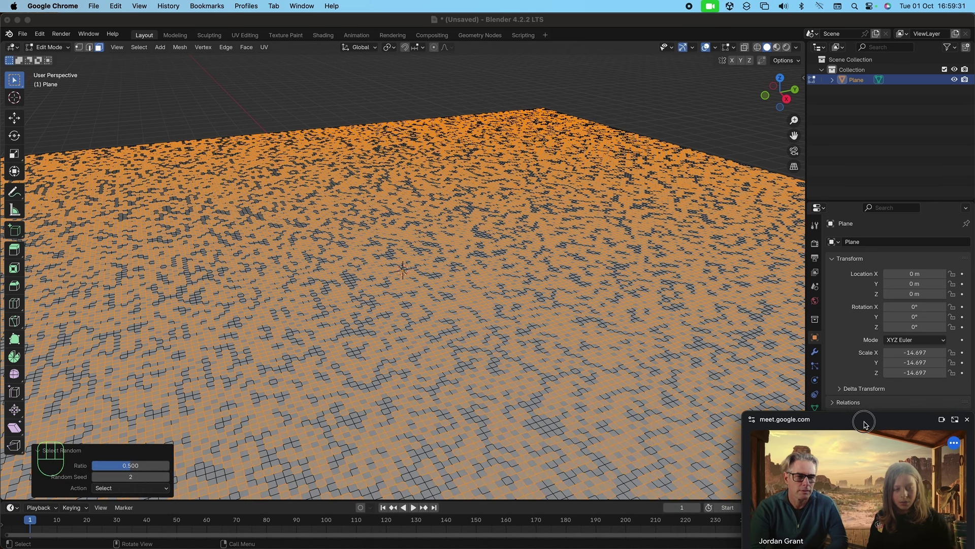
{"action": "left_click", "coordinate": [120, 470]}
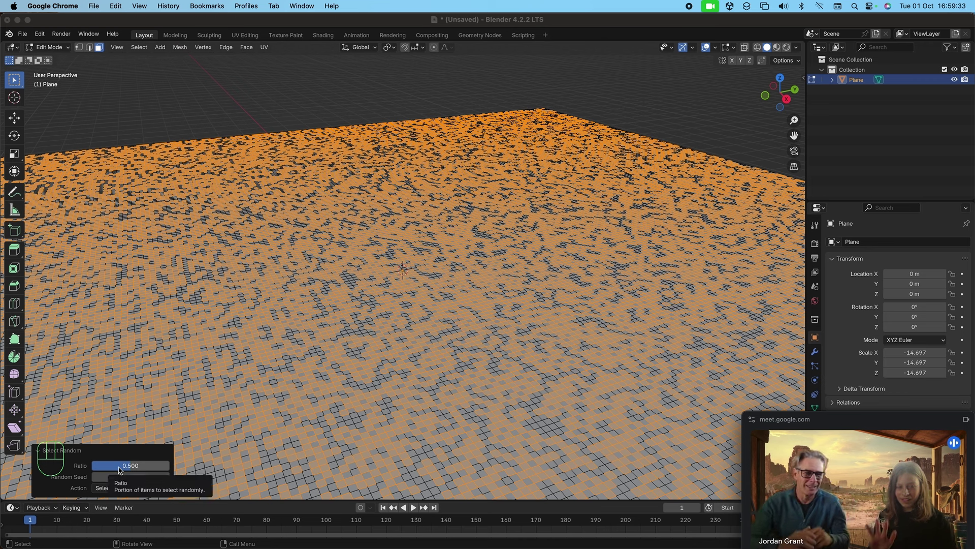
{"action": "left_click_drag", "start_coordinate": [120, 465], "coordinate": [99, 465]}
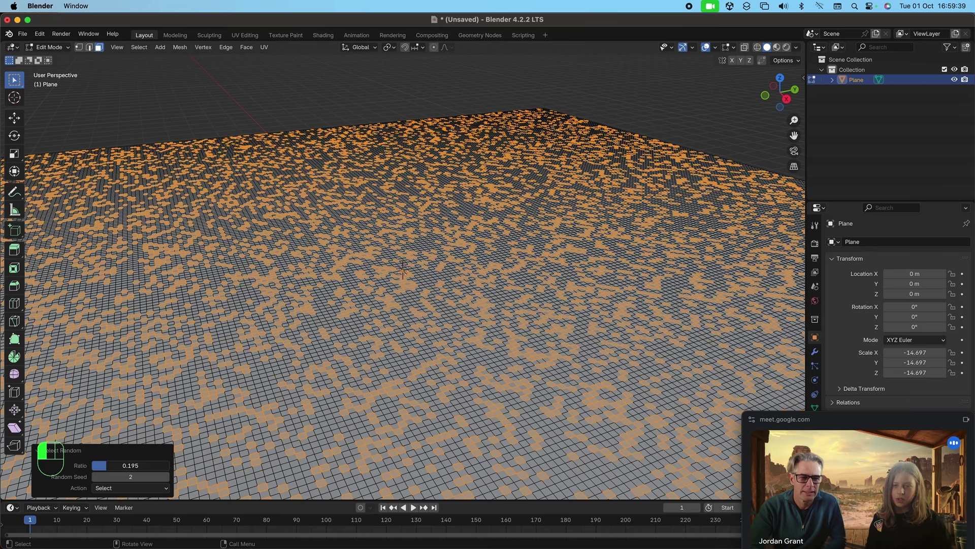
Step: Raise the randomly selected faces along the global Z axis and readjust their height to form low, uneven bumps
{"action": "scroll", "coordinate": [406, 292], "scroll_direction": "up", "scroll_amount": 2}
{"action": "scroll", "coordinate": [406, 292], "scroll_direction": "up", "scroll_amount": 2}
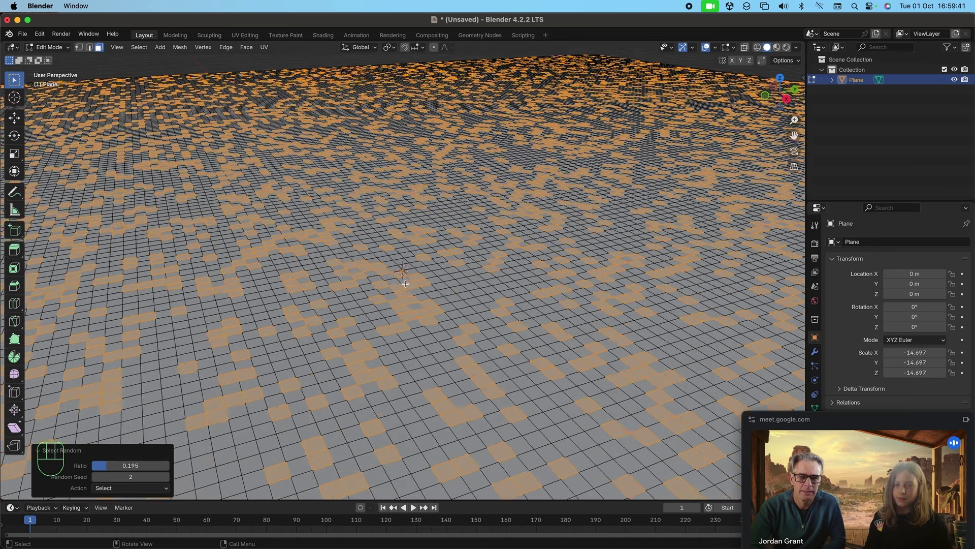
{"action": "key", "text": "g"}
{"action": "key", "text": "z"}
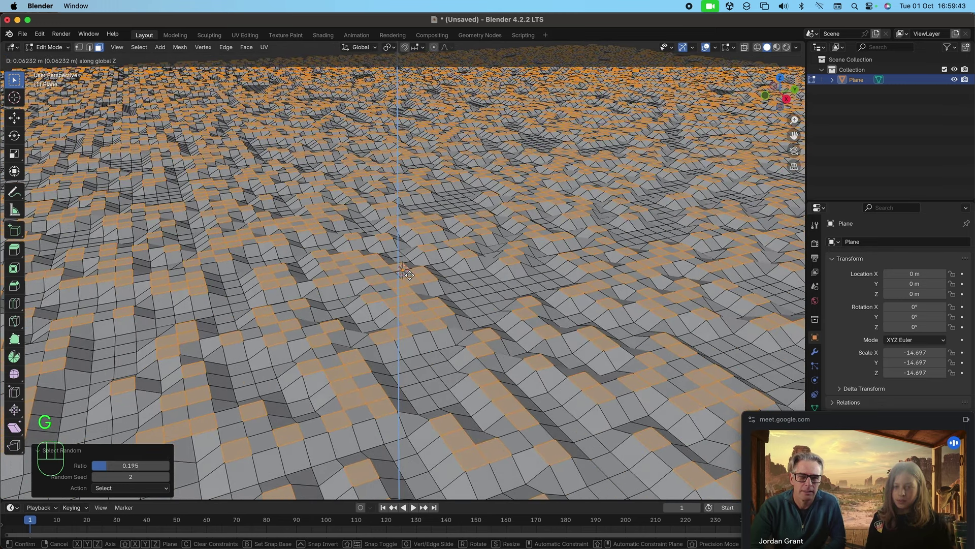
{"action": "left_click", "coordinate": [410, 273]}
{"action": "key", "text": "g"}
{"action": "key", "text": "z"}
{"action": "left_click", "coordinate": [407, 275]}
Step: Clear the face selection and randomly select a different set of faces with ratio 0.195 and seed 3
{"action": "key", "text": "a"}
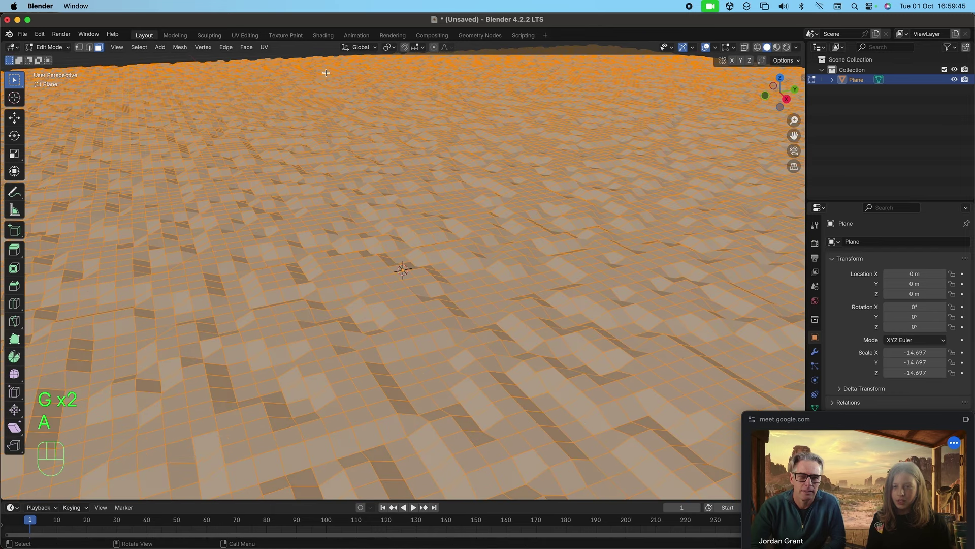
{"action": "key", "text": "a"}
{"action": "left_click", "coordinate": [138, 47]}
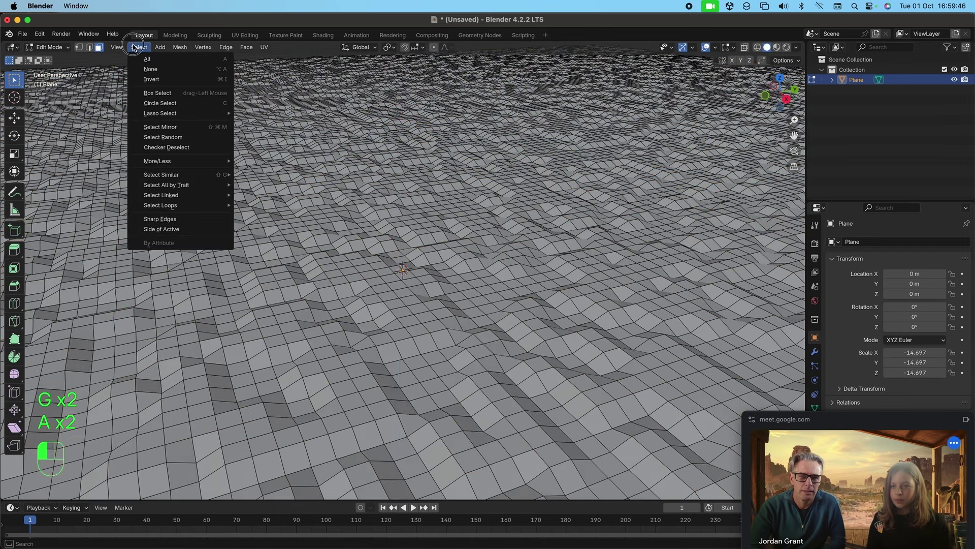
{"action": "left_click", "coordinate": [144, 136]}
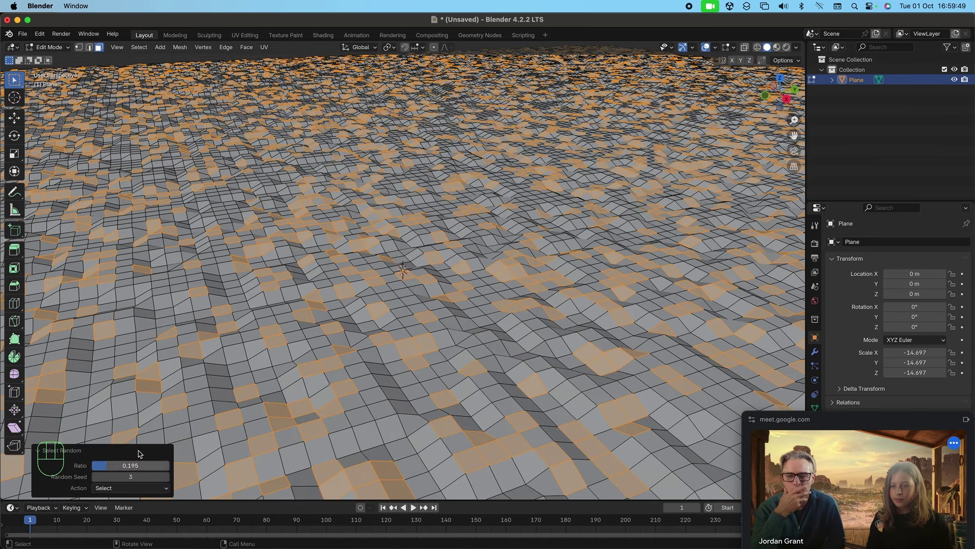
Step: Raise the randomly selected faces along the global Z axis to add more bumps, and clear the face selection
{"action": "key", "text": "g"}
{"action": "key", "text": "z"}
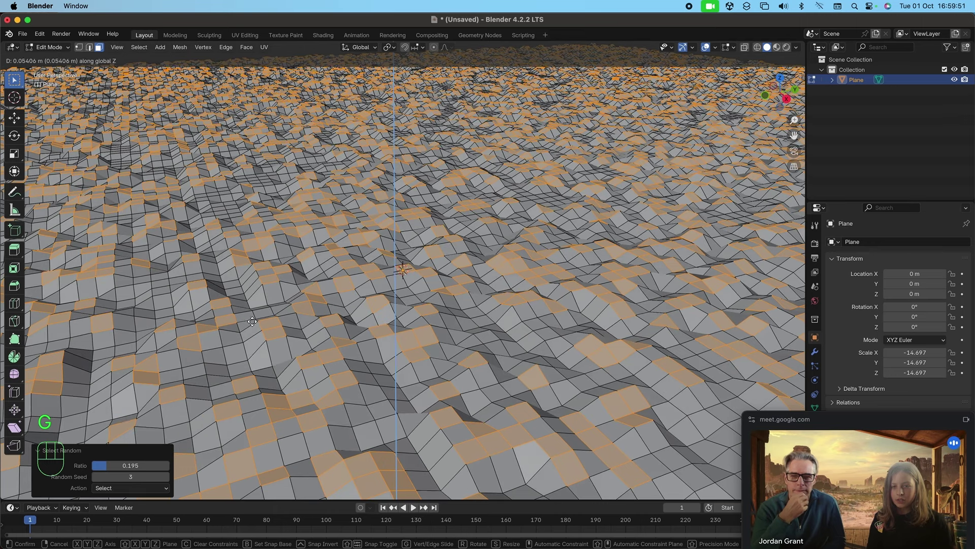
{"action": "left_click", "coordinate": [233, 291]}
{"action": "key", "text": "a"}
{"action": "key", "text": "a"}
Step: Randomly select another set of faces with ratio 0.195 and seed 4, and shift them slightly along the global Z axis
{"action": "left_click", "coordinate": [138, 47]}
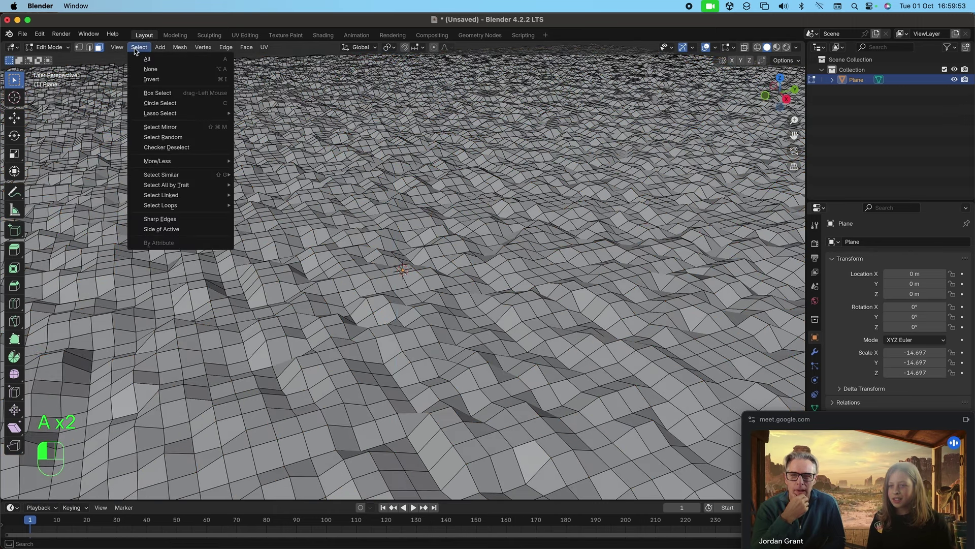
{"action": "left_click", "coordinate": [155, 136]}
{"action": "key", "text": "g"}
{"action": "key", "text": "z"}
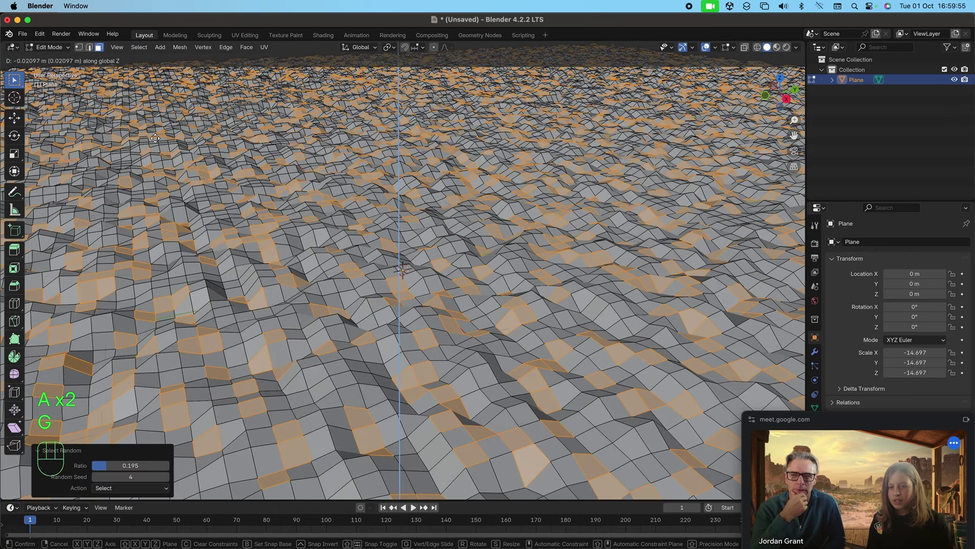
{"action": "left_click", "coordinate": [155, 137]}
{"action": "key", "text": "a"}
{"action": "key", "text": "a"}
Step: Return the plane to Object Mode and scale the whole terrain up uniformly by about 3.36
{"action": "key", "text": "q"}
{"action": "left_click", "coordinate": [155, 137]}
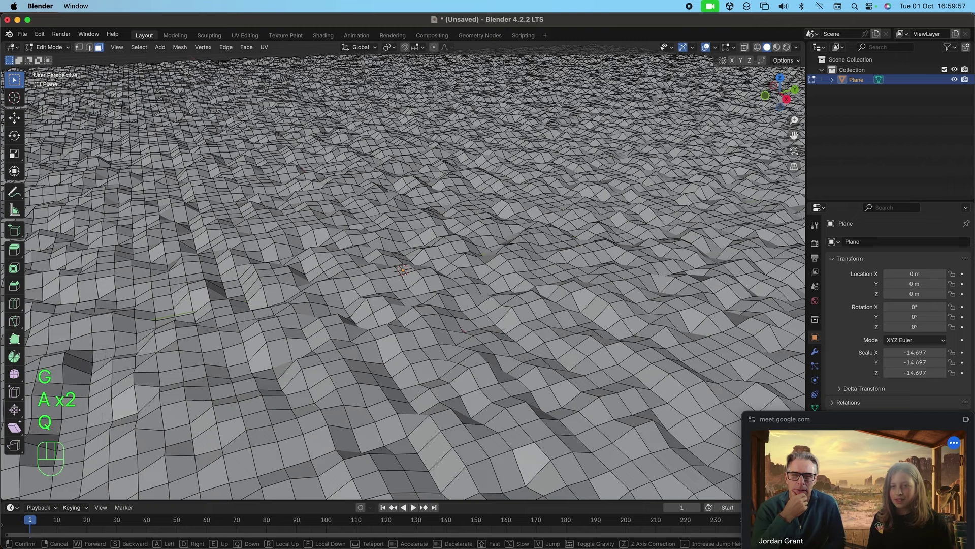
{"action": "key", "text": "w"}
{"action": "key", "text": "Escape"}
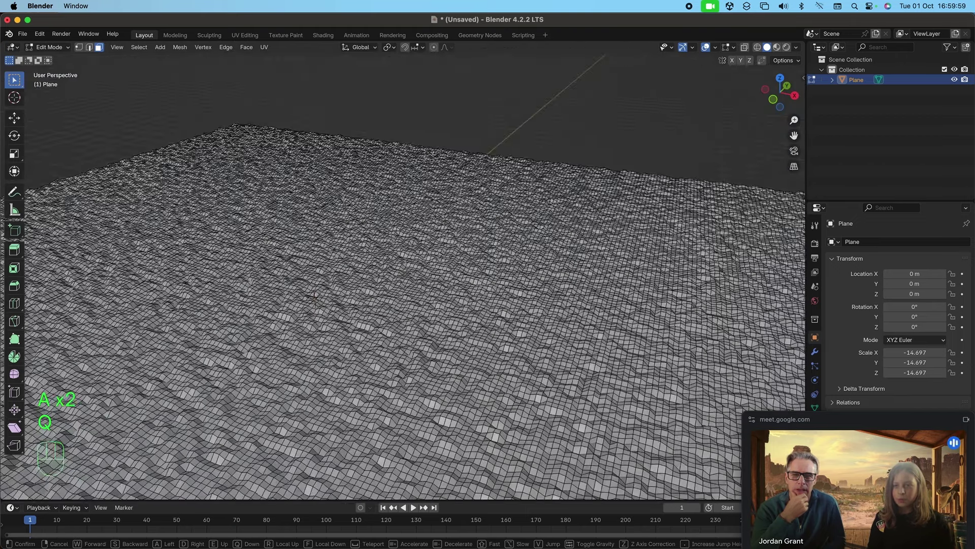
{"action": "key", "text": "Tab"}
{"action": "key", "text": "s"}
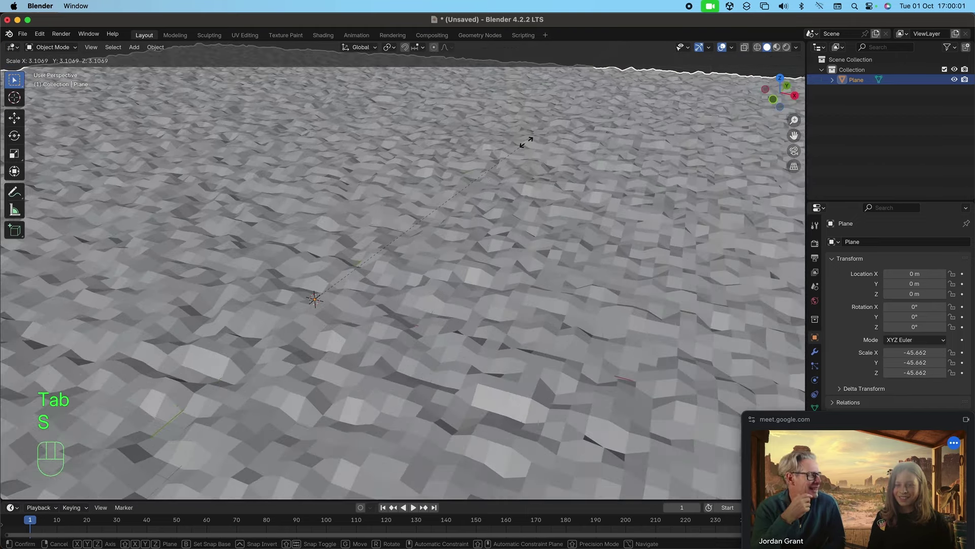
{"action": "left_click", "coordinate": [549, 140]}
Step: Set the terrain's X and Y dimensions to 1000 m each
{"action": "key", "text": "n"}
{"action": "mouse_move", "coordinate": [766, 236]}
{"action": "left_mouse_down"}
{"action": "mouse_move", "coordinate": [766, 256]}
{"action": "mouse_move", "coordinate": [762, 237]}
{"action": "mouse_move", "coordinate": [762, 246]}
{"action": "left_mouse_up"}
{"action": "key", "text": "Escape"}
{"action": "type", "text": "1000"}
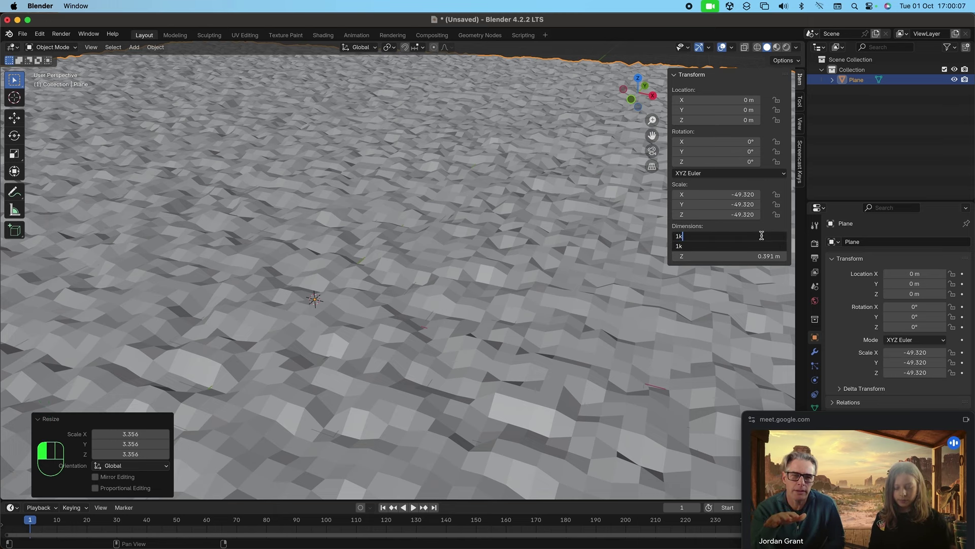
{"action": "key", "text": "Return"}
Step: Scale the terrain along the global Z axis by about 5.39 to exaggerate the bumps
{"action": "key", "text": "shift+grave"}
{"action": "key", "text": "q"}
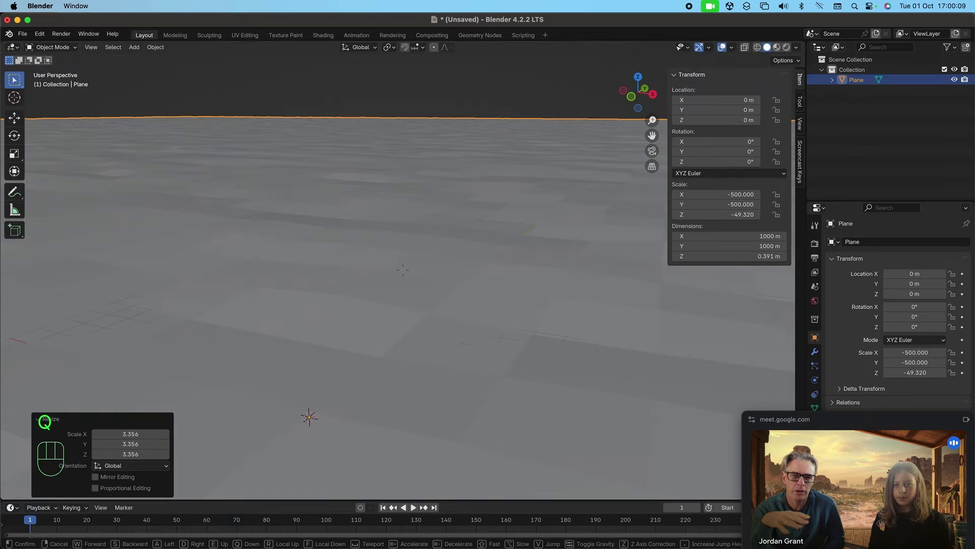
{"action": "left_click", "coordinate": [453, 146]}
{"action": "key", "text": "s"}
{"action": "key", "text": "z"}
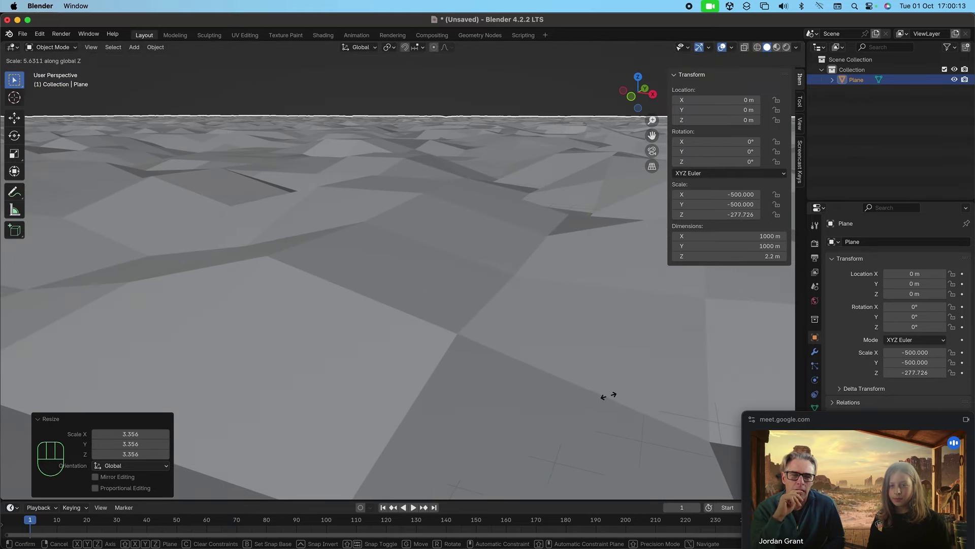
{"action": "left_click", "coordinate": [351, 415]}
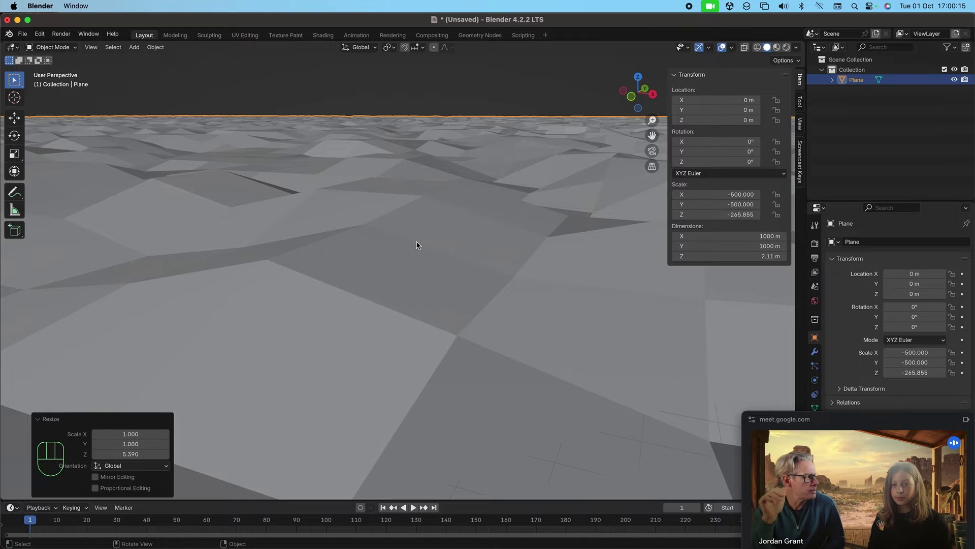
Step: Put the terrain in Edit Mode and display it in wireframe from the front orthographic view
{"action": "key", "text": "Tab"}
{"action": "scroll", "coordinate": [451, 202], "scroll_direction": "down", "scroll_amount": 10}
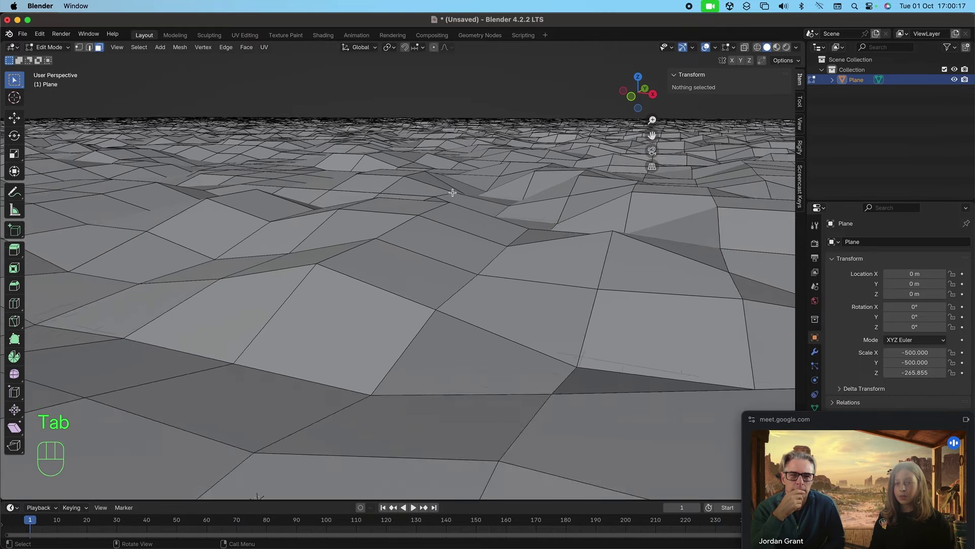
{"action": "scroll", "coordinate": [453, 192], "scroll_direction": "up", "scroll_amount": 5}
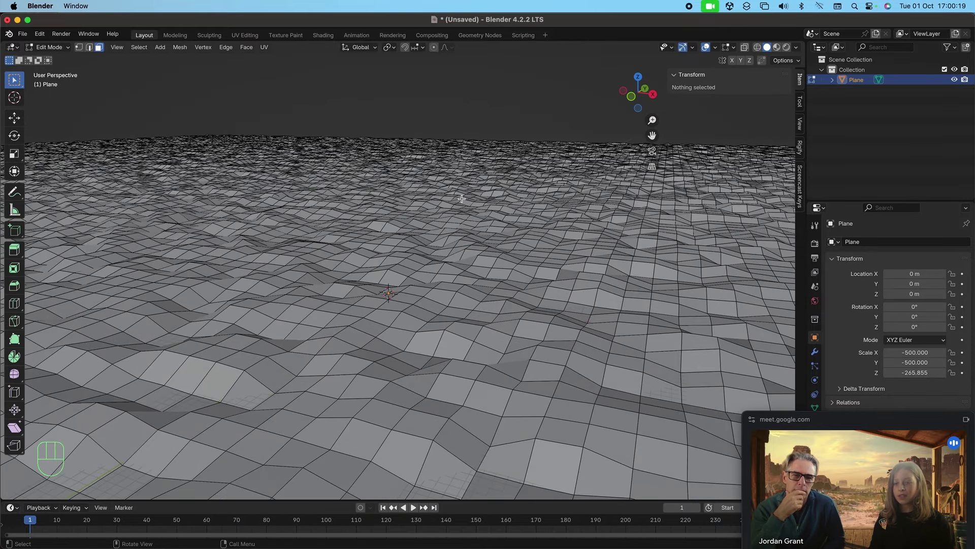
{"action": "scroll", "coordinate": [453, 192], "scroll_direction": "up", "scroll_amount": 2}
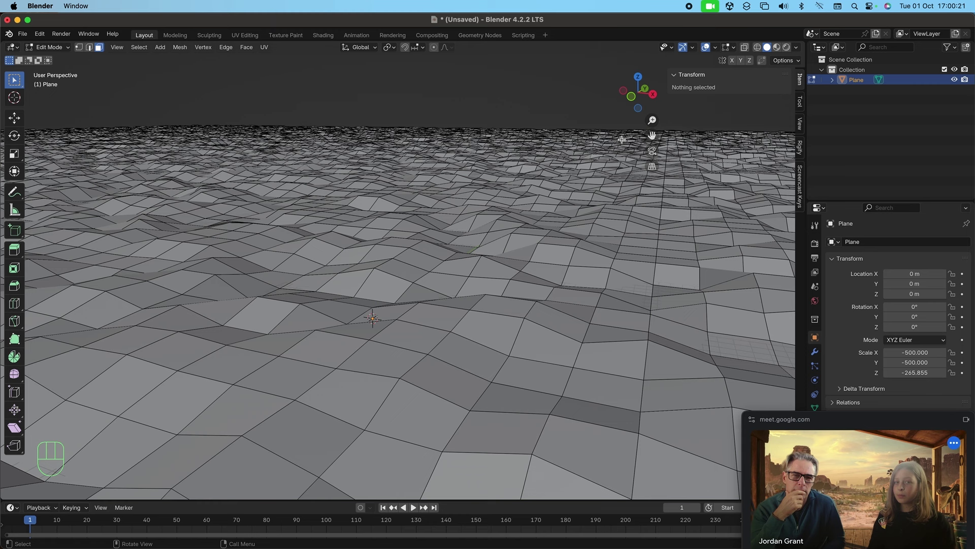
{"action": "left_click", "coordinate": [631, 96]}
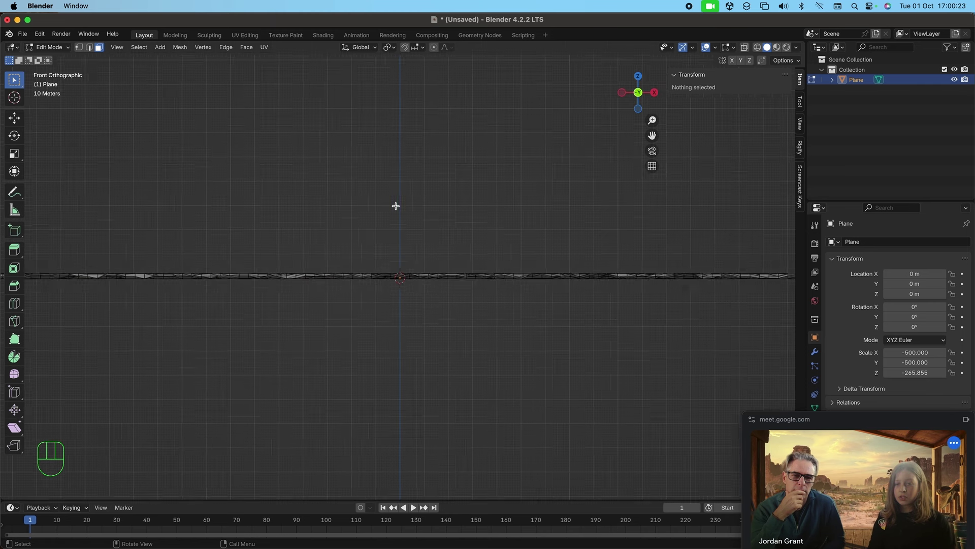
{"action": "scroll", "coordinate": [395, 206], "scroll_direction": "down", "scroll_amount": 2}
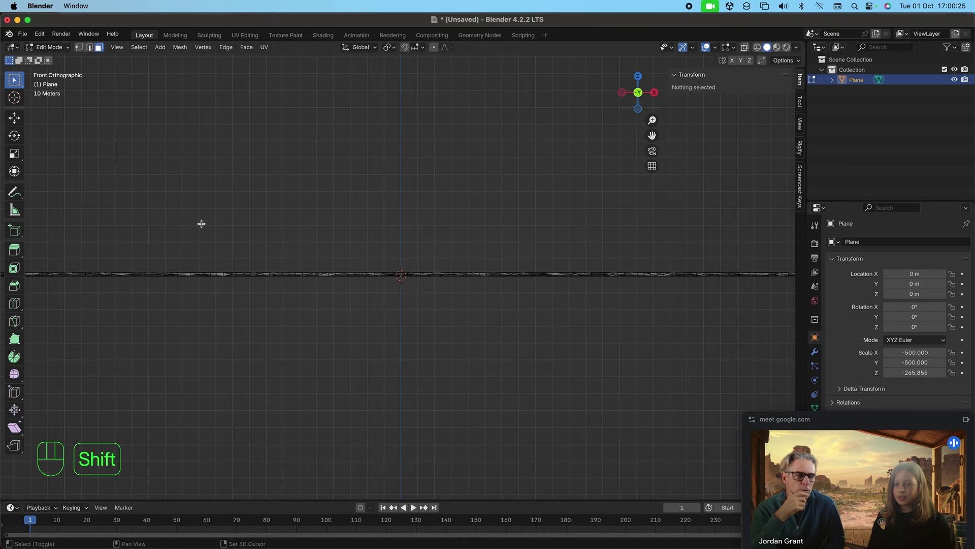
{"action": "key", "text": "shift+z"}
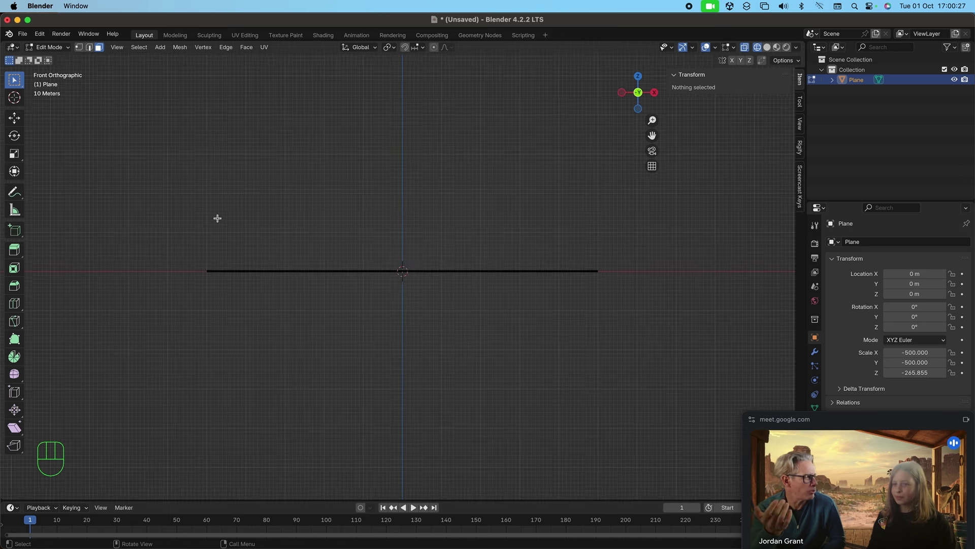
Step: Box-select the upper faces of the bumps across the terrain's full width in the front wireframe view
{"action": "scroll", "coordinate": [192, 235], "scroll_direction": "up", "scroll_amount": 4}
{"action": "scroll", "coordinate": [90, 237], "scroll_direction": "down", "scroll_amount": 2}
{"action": "left_click", "coordinate": [90, 236]}
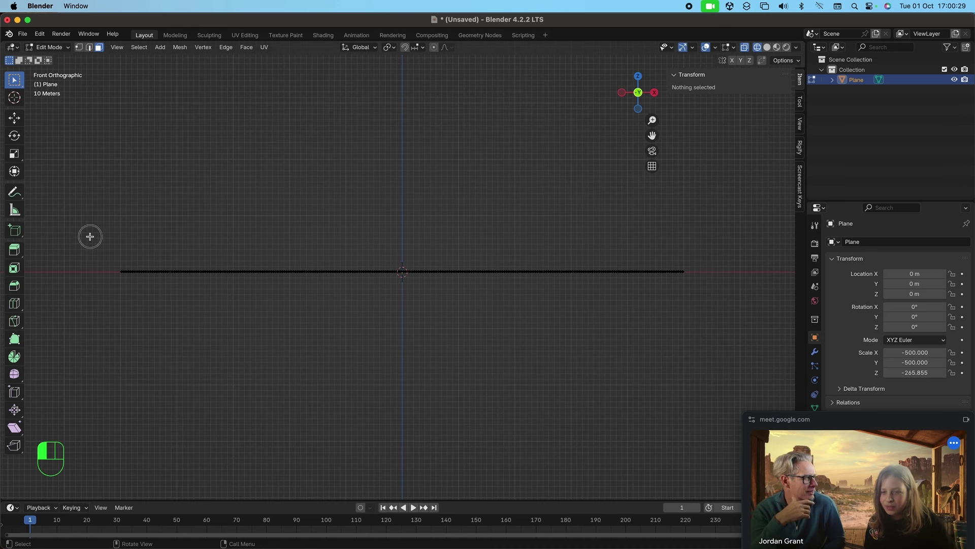
{"action": "left_click_drag", "start_coordinate": [90, 236], "coordinate": [762, 272]}
{"action": "scroll", "coordinate": [688, 276], "scroll_direction": "up", "scroll_amount": 3}
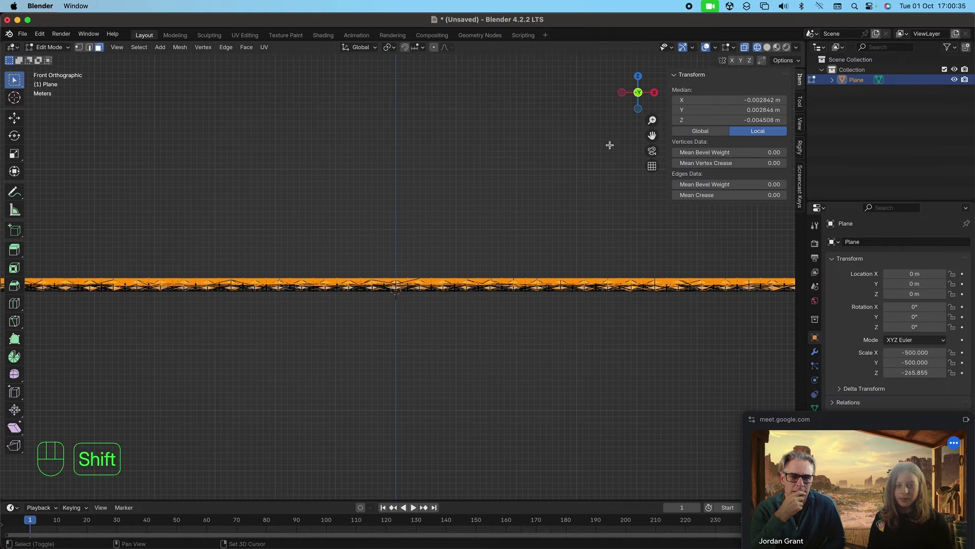
Step: Restore solid shading in a perspective view and expand the selection of raised faces by one face step
{"action": "key", "text": "shift+z"}
{"action": "left_click_drag", "start_coordinate": [638, 92], "coordinate": [635, 106]}
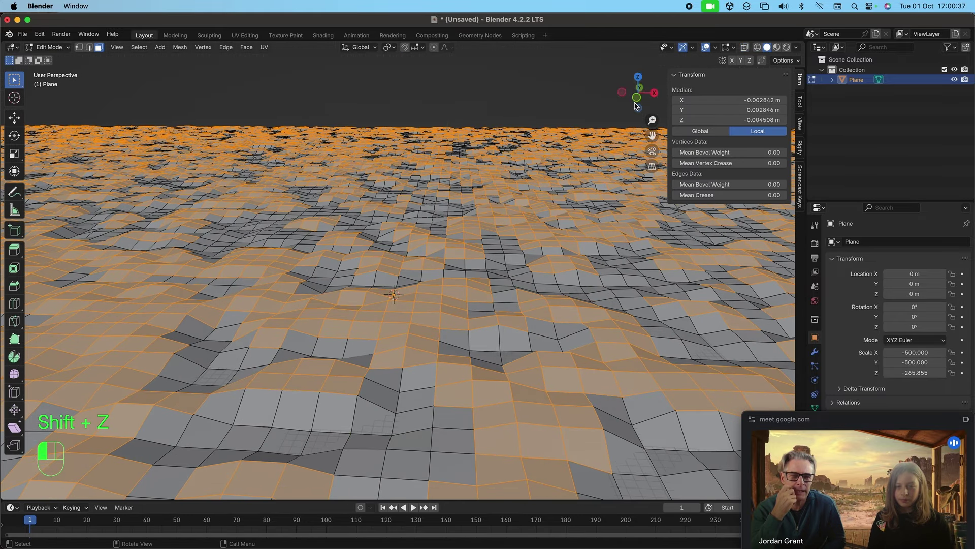
{"action": "key", "text": "ctrl+KP_Add"}
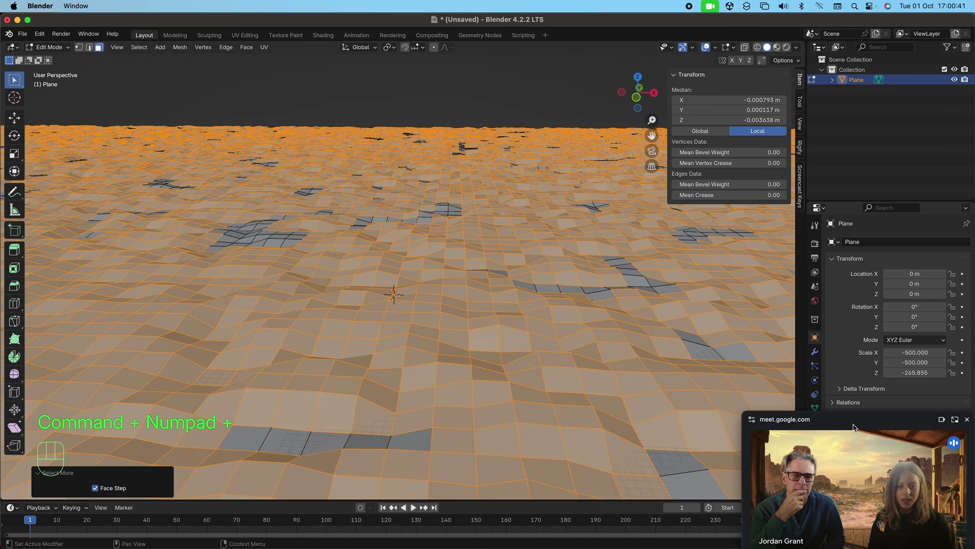
Step: Move the floating video call window off the properties and create a material named Sand on the plane
{"action": "left_click_drag", "start_coordinate": [852, 425], "coordinate": [529, 421]}
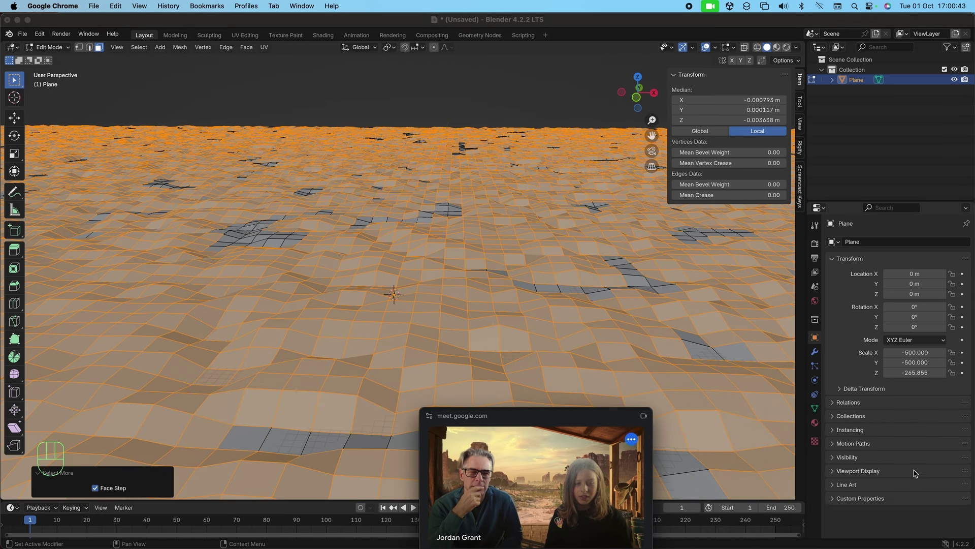
{"action": "left_click", "coordinate": [815, 425]}
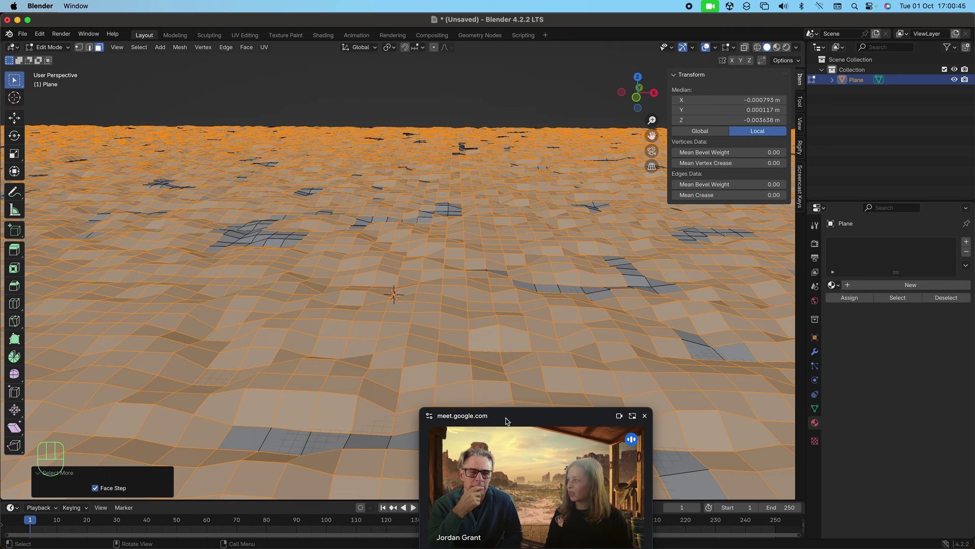
{"action": "left_click", "coordinate": [902, 285]}
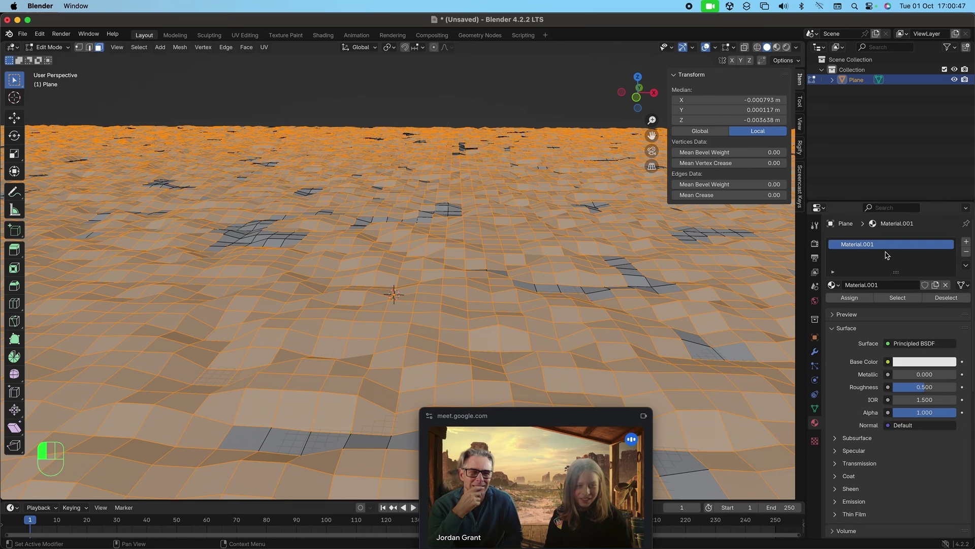
{"action": "left_click", "coordinate": [865, 245]}
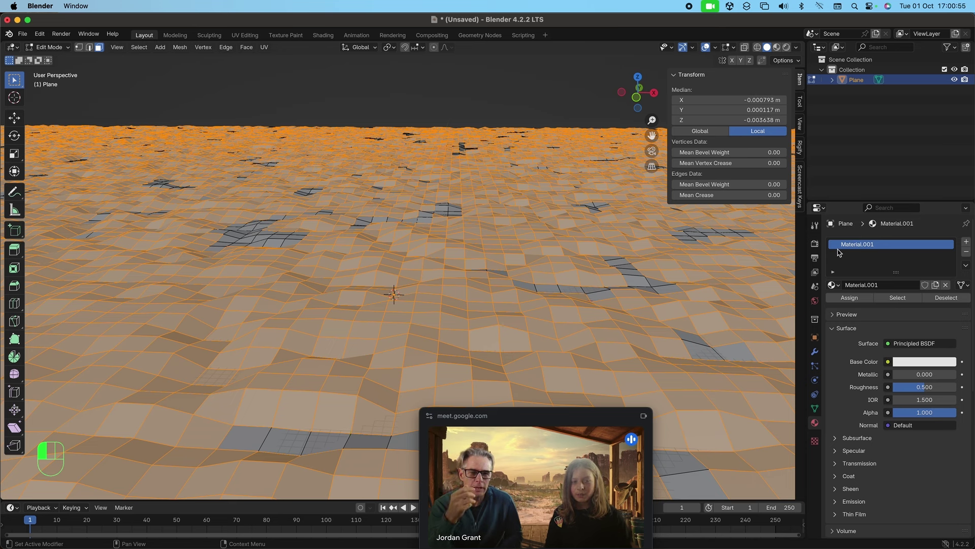
{"action": "double_click", "coordinate": [841, 245]}
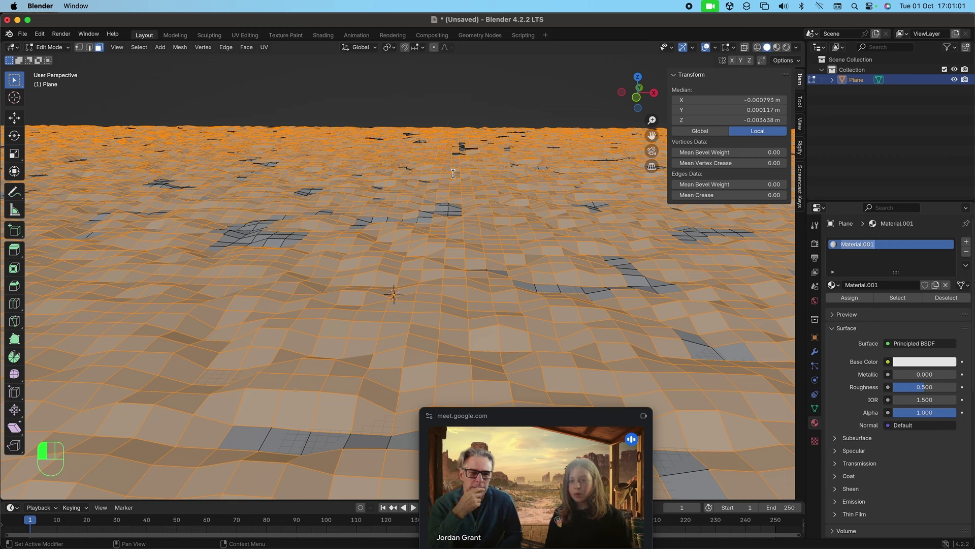
{"action": "type", "text": "Sand"}
{"action": "key", "text": "Return"}
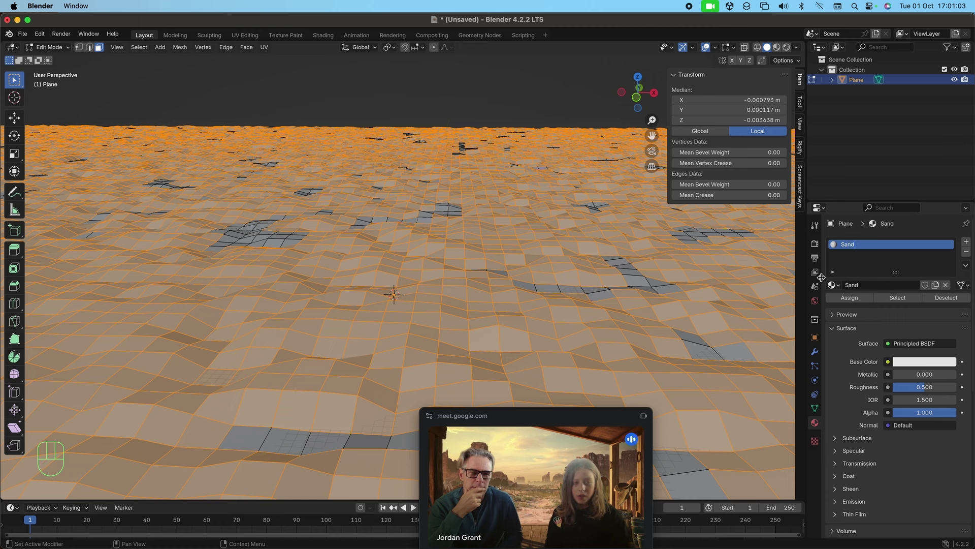
Step: Set the Sand material's base color to a sandy yellow and show the terrain in Material Preview shading
{"action": "left_click", "coordinate": [925, 361]}
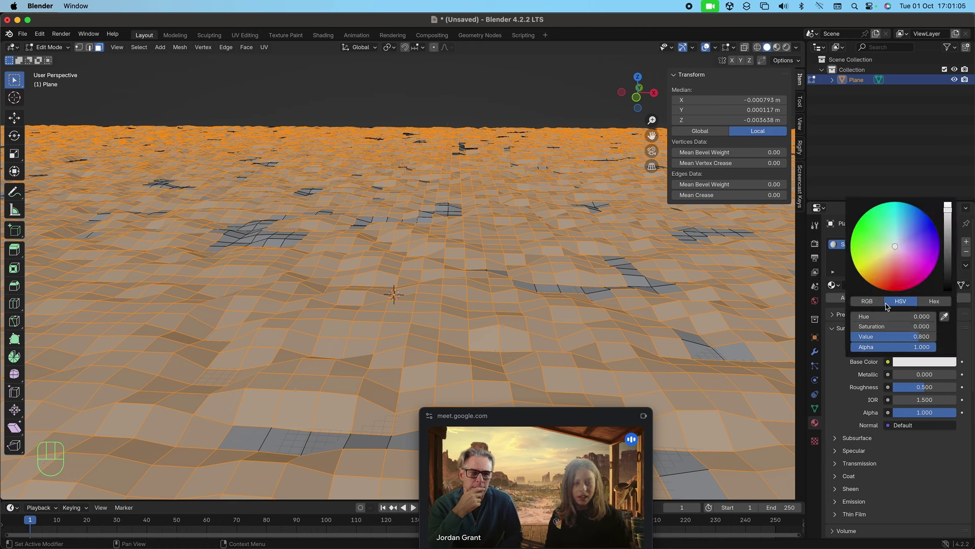
{"action": "left_click_drag", "start_coordinate": [882, 269], "coordinate": [877, 261]}
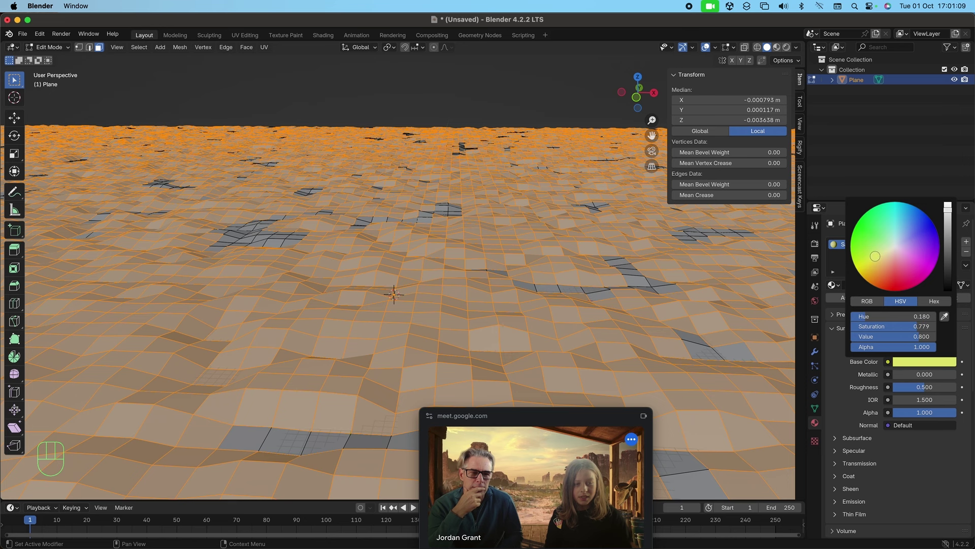
{"action": "key", "text": "Tab"}
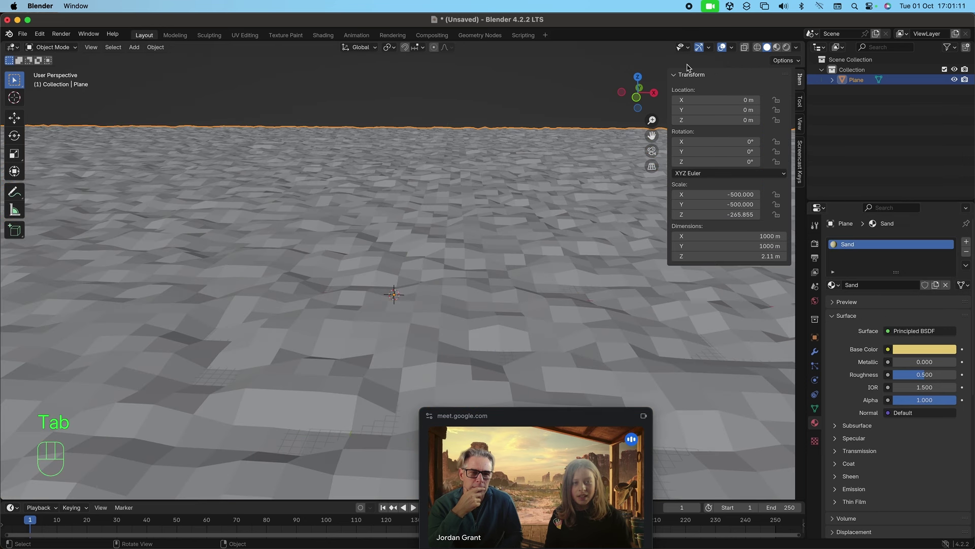
{"action": "left_click", "coordinate": [777, 47]}
{"action": "key", "text": "Tab"}
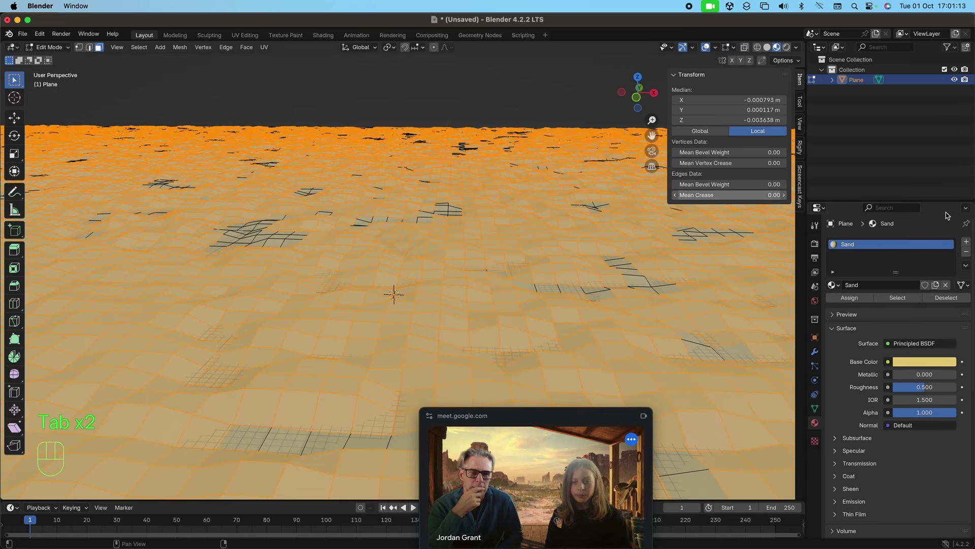
Step: Add a second material named Hill to the plane and give it a dark reddish-brown base color
{"action": "left_click", "coordinate": [966, 242]}
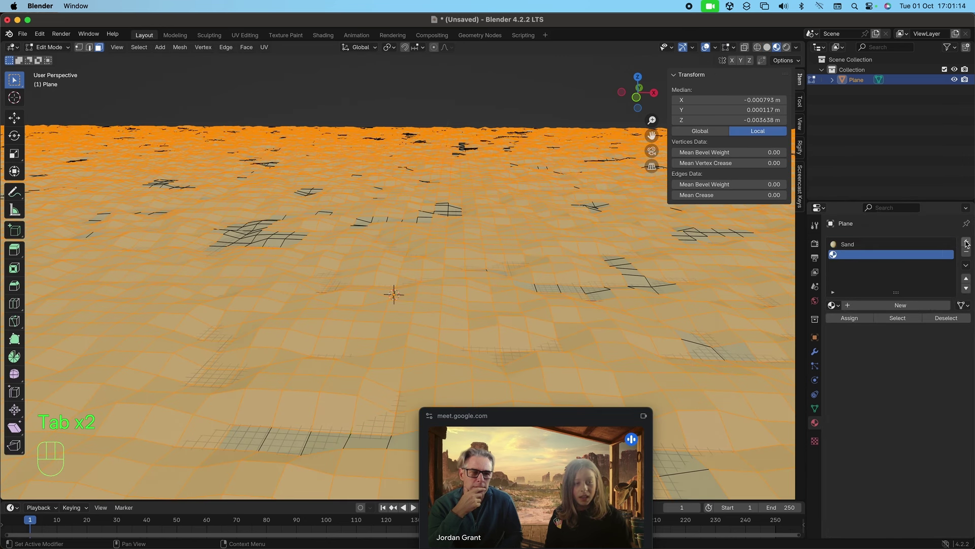
{"action": "left_click", "coordinate": [868, 304]}
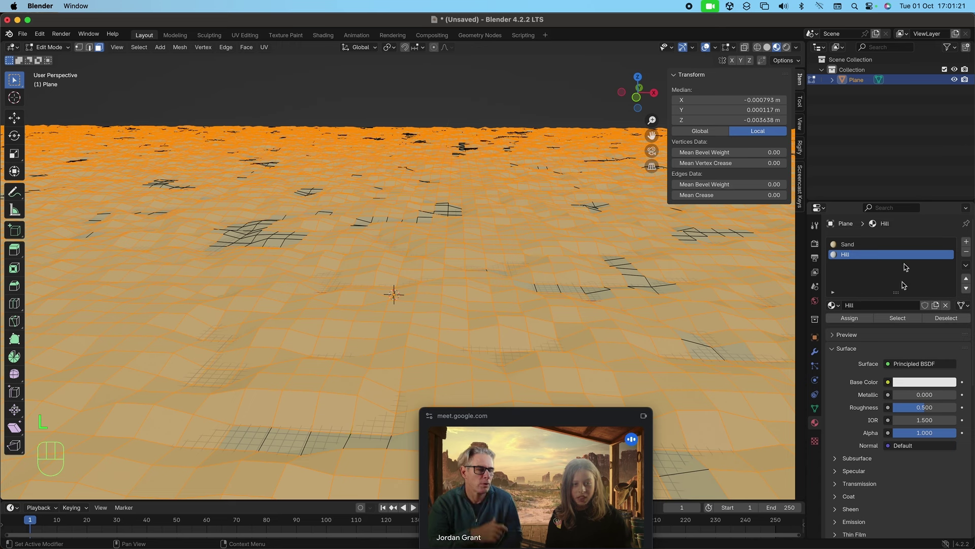
{"action": "left_click", "coordinate": [915, 382]}
{"action": "mouse_move", "coordinate": [895, 304]}
{"action": "left_mouse_down"}
{"action": "mouse_move", "coordinate": [887, 278]}
{"action": "mouse_move", "coordinate": [888, 295]}
{"action": "left_mouse_up"}
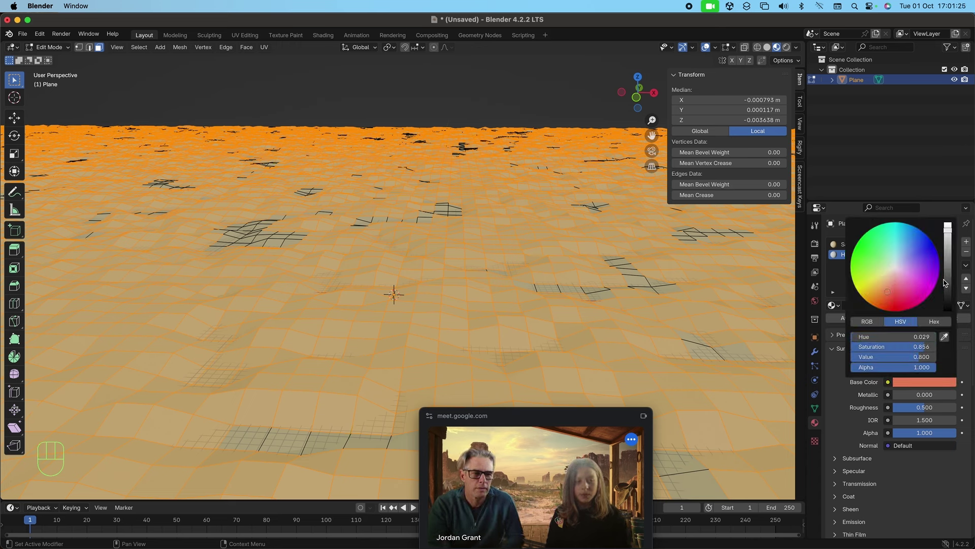
{"action": "mouse_move", "coordinate": [945, 283]}
{"action": "left_mouse_down"}
{"action": "mouse_move", "coordinate": [948, 292]}
{"action": "mouse_move", "coordinate": [948, 269]}
{"action": "left_mouse_up"}
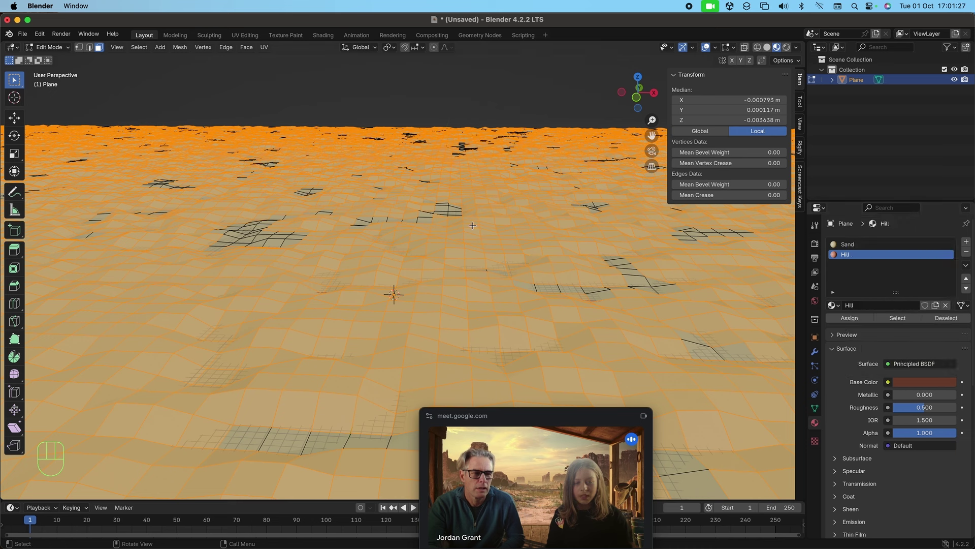
Step: Assign the Hill material to the selected faces and shrink the selection by one face step
{"action": "left_click", "coordinate": [849, 318]}
{"action": "key", "text": "super+KP_Subtract"}
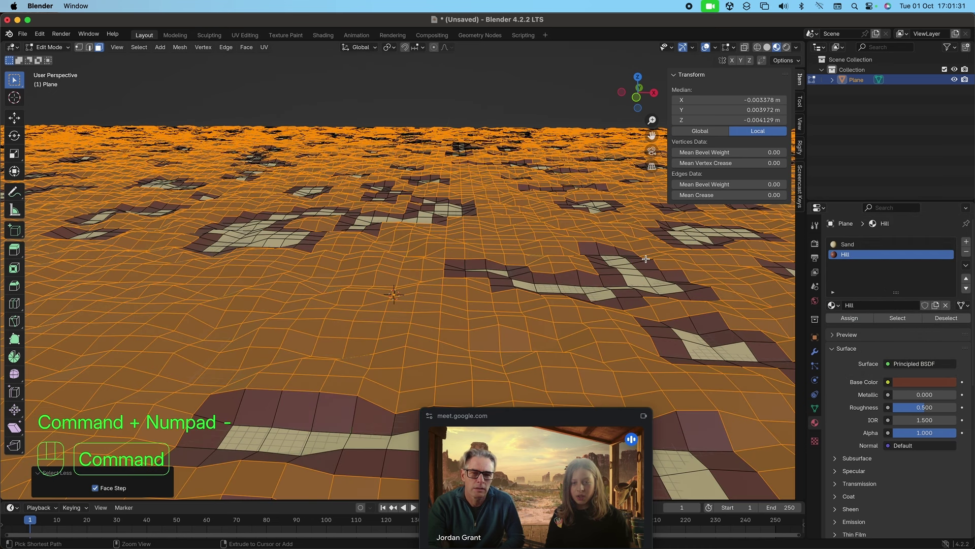
Step: Assign the Sand material to the shrunken face selection and return to Object Mode
{"action": "left_click", "coordinate": [847, 244]}
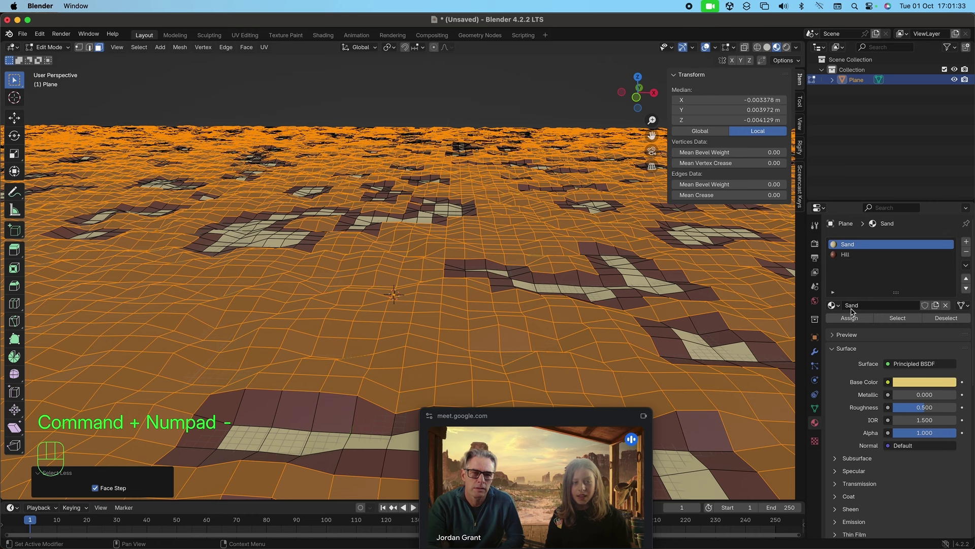
{"action": "left_click", "coordinate": [850, 316]}
{"action": "key", "text": "Tab"}
Step: Scale the terrain along the global Z axis by about 1.4 to make its hills taller
{"action": "key", "text": "q"}
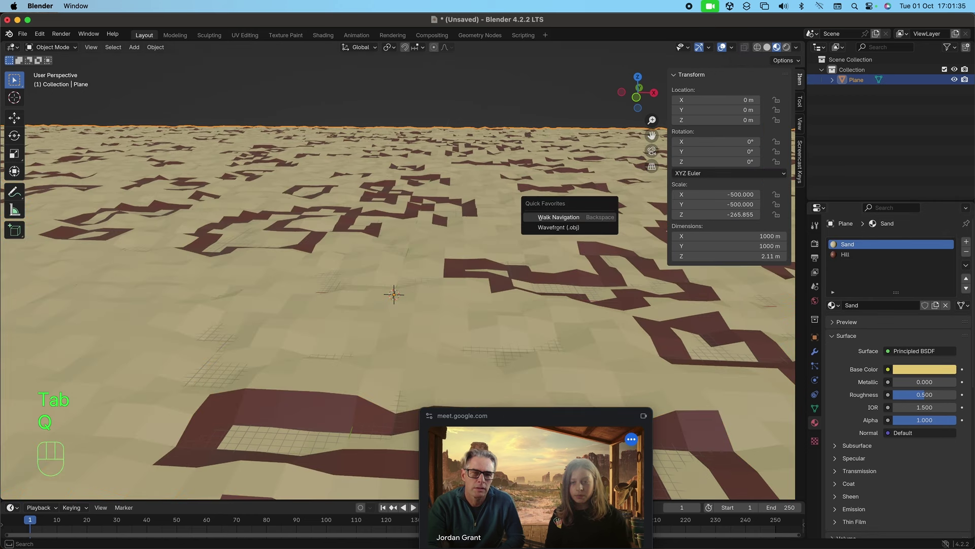
{"action": "left_click", "coordinate": [601, 220]}
{"action": "mouse_move", "coordinate": [402, 270]}
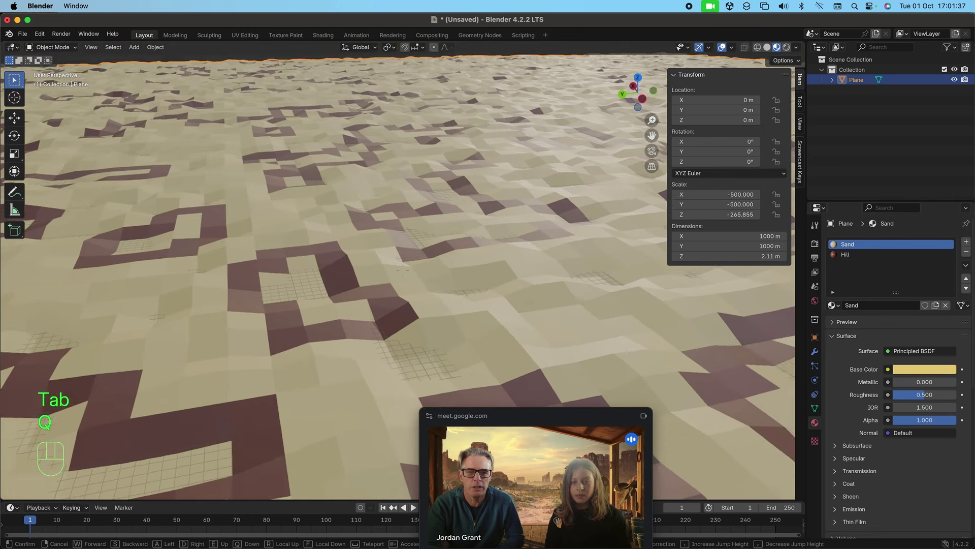
{"action": "key", "text": "w"}
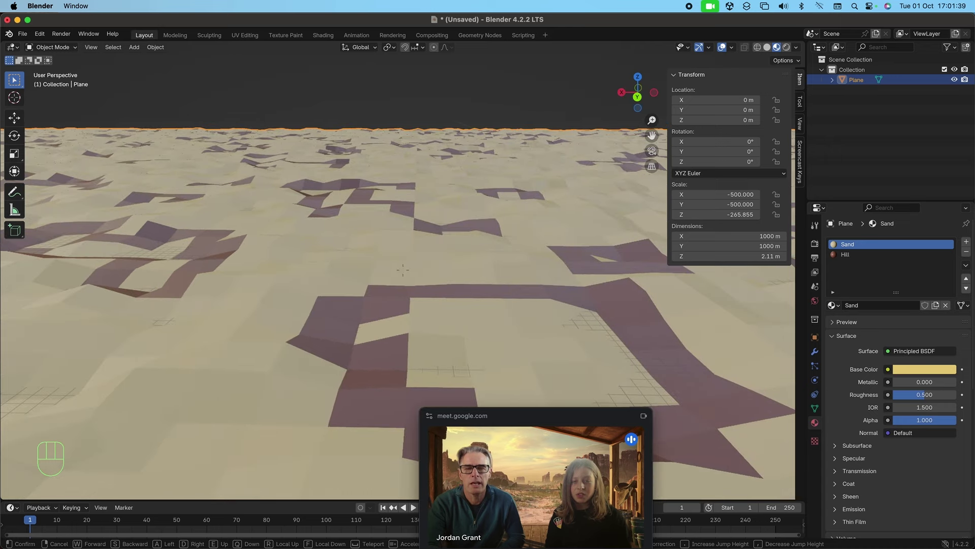
{"action": "left_click", "coordinate": [599, 221]}
{"action": "key", "text": "s"}
{"action": "key", "text": "z"}
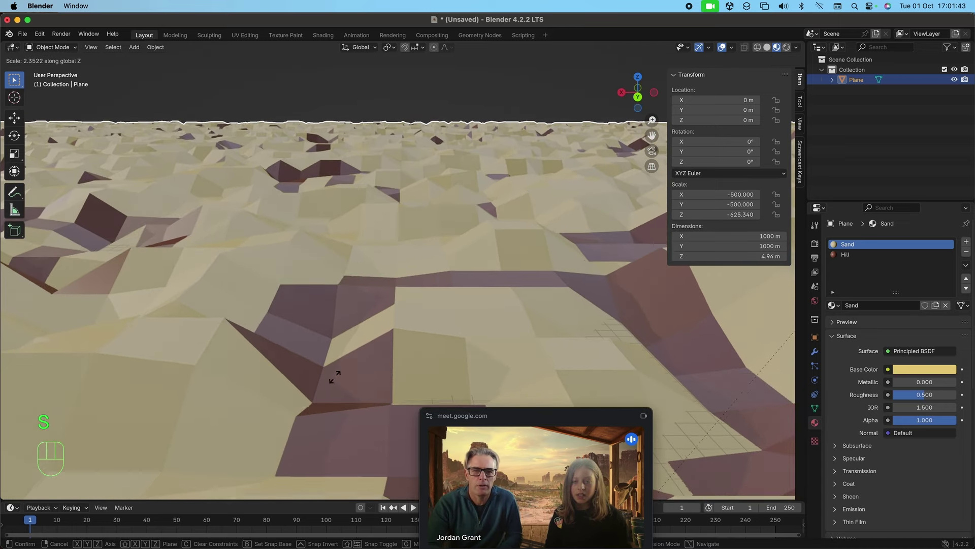
{"action": "left_click", "coordinate": [787, 79]}
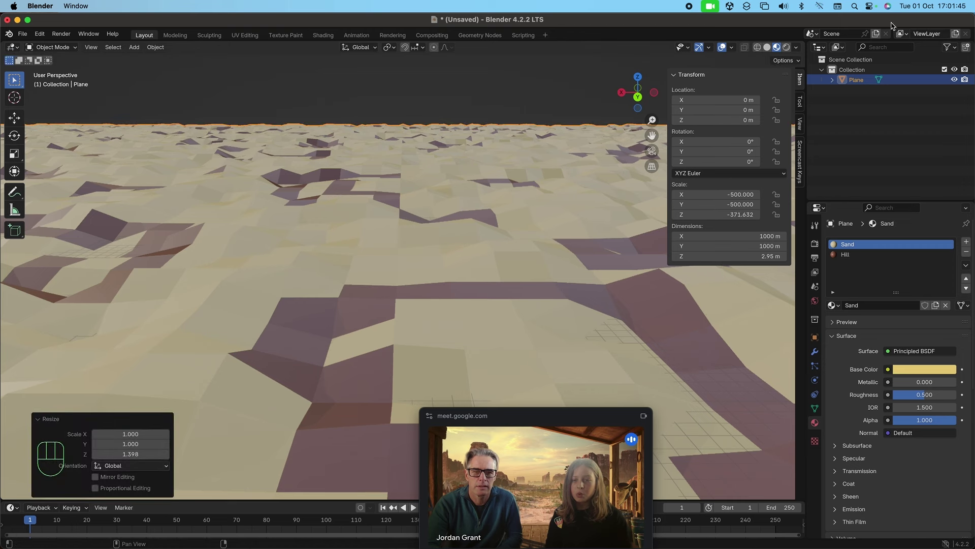
Step: Walk through the rescaled terrain at ground level and from above to examine its hills and material distribution
{"action": "key", "text": "q"}
{"action": "left_click", "coordinate": [364, 211]}
{"action": "key", "text": "q"}
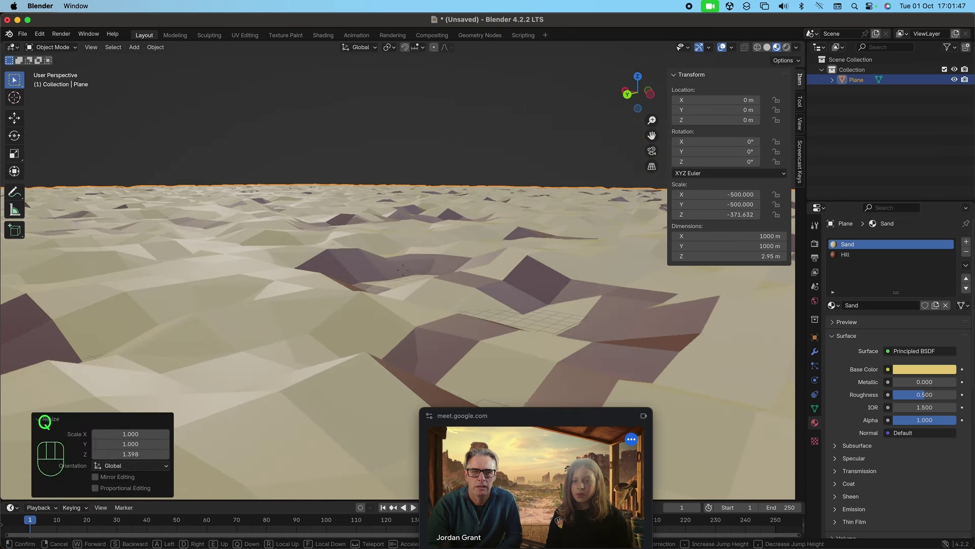
{"action": "key", "text": "w"}
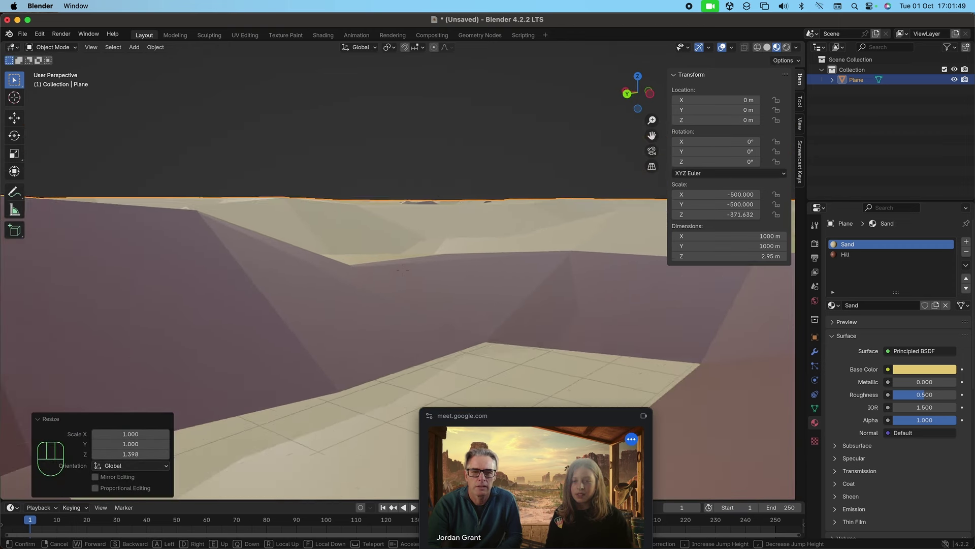
{"action": "key", "text": "e"}
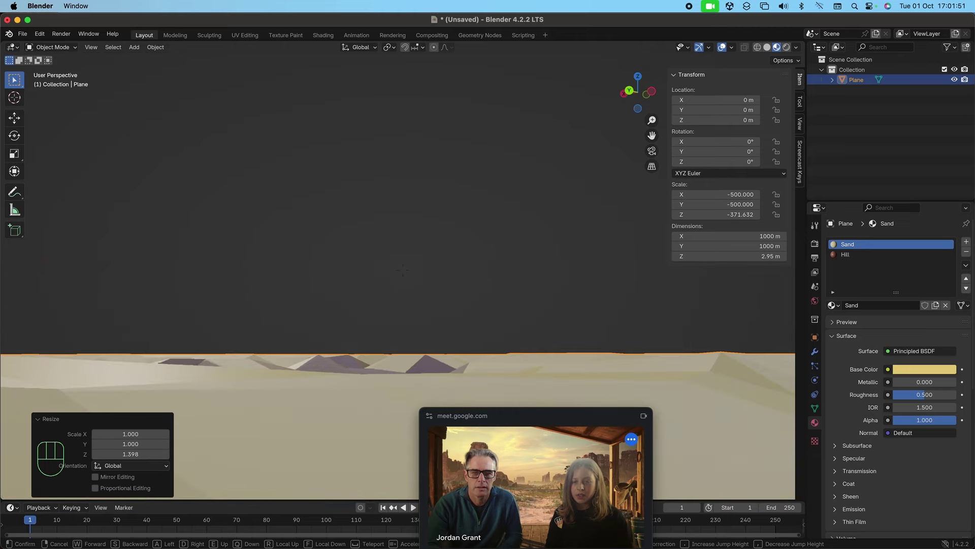
{"action": "key", "text": "w"}
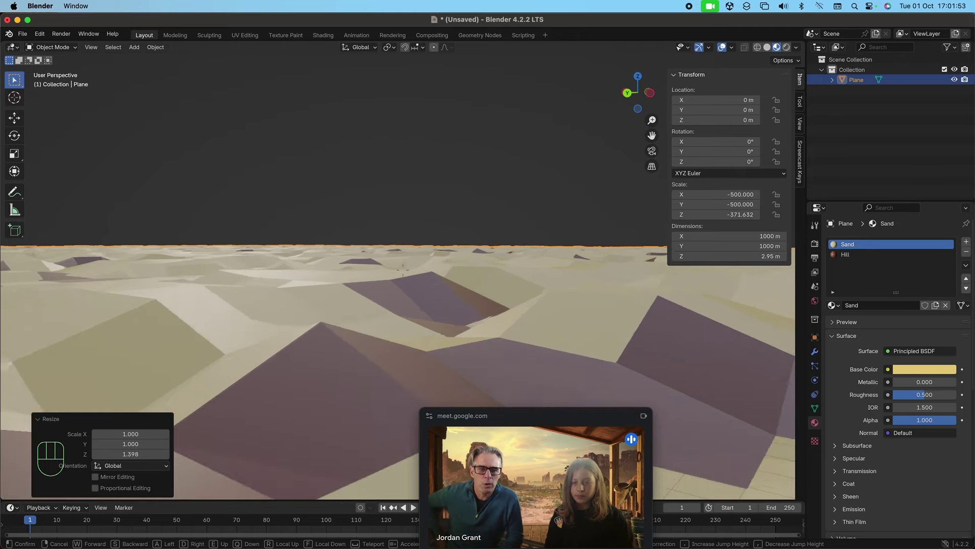
{"action": "key", "text": "s"}
{"action": "key", "text": "s"}
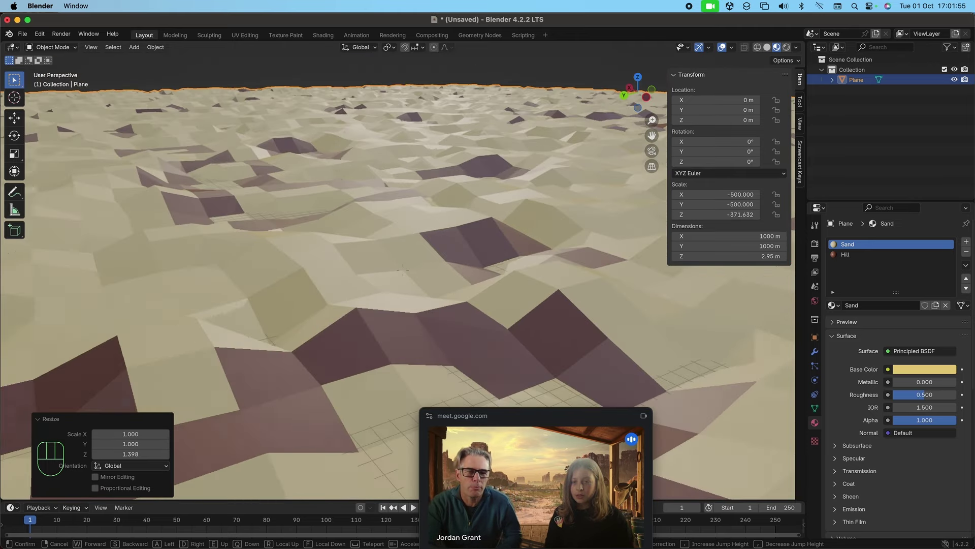
{"action": "left_click", "coordinate": [403, 211]}
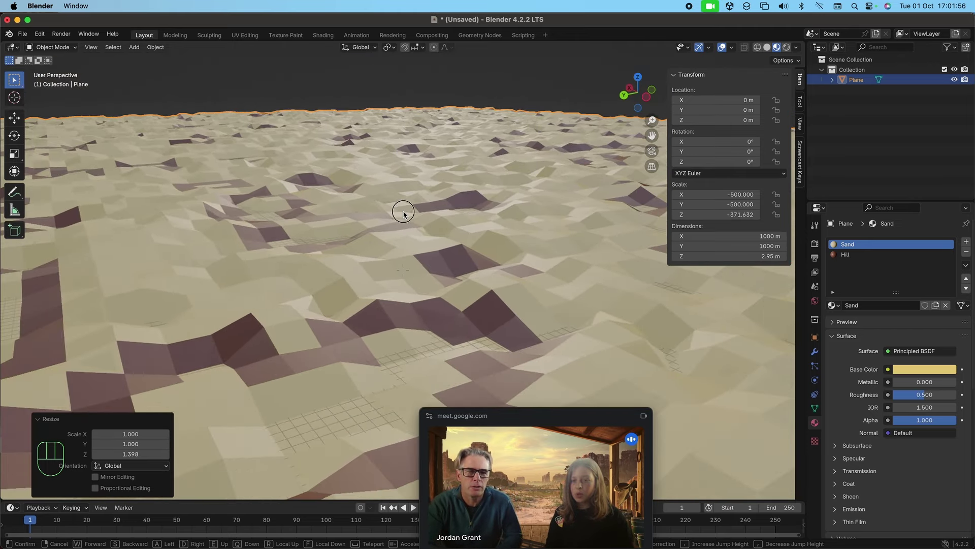
Step: Look over the file export options, and walk across the terrain in other directions to examine the Hill-coloured slopes
{"action": "left_click", "coordinate": [23, 33]}
{"action": "mouse_move", "coordinate": [48, 188]}
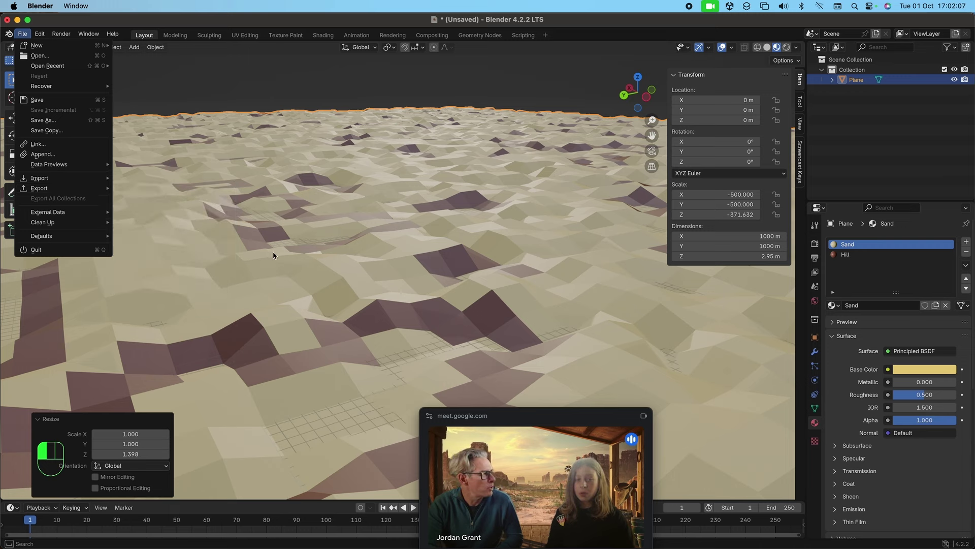
{"action": "key", "text": "q"}
{"action": "left_click", "coordinate": [505, 186]}
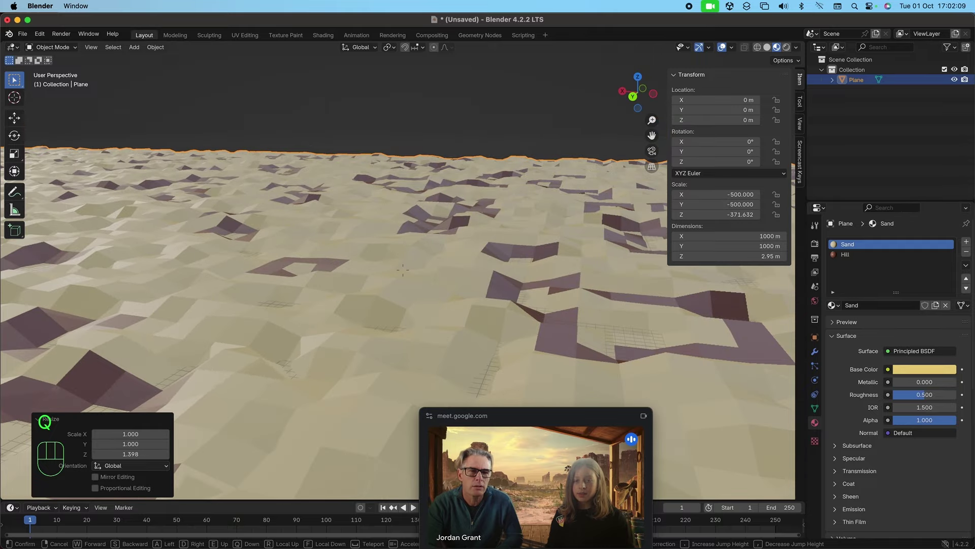
{"action": "key", "text": "q"}
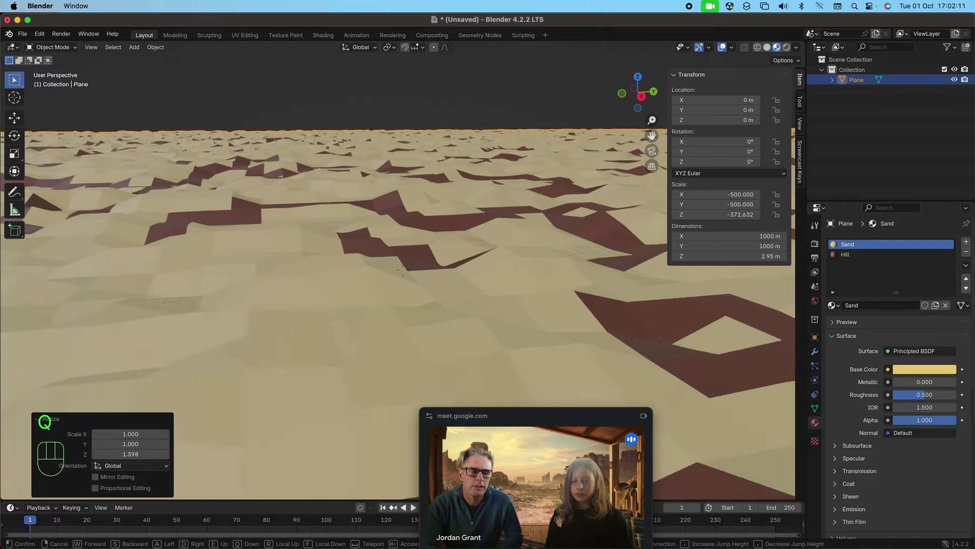
{"action": "key", "text": "e"}
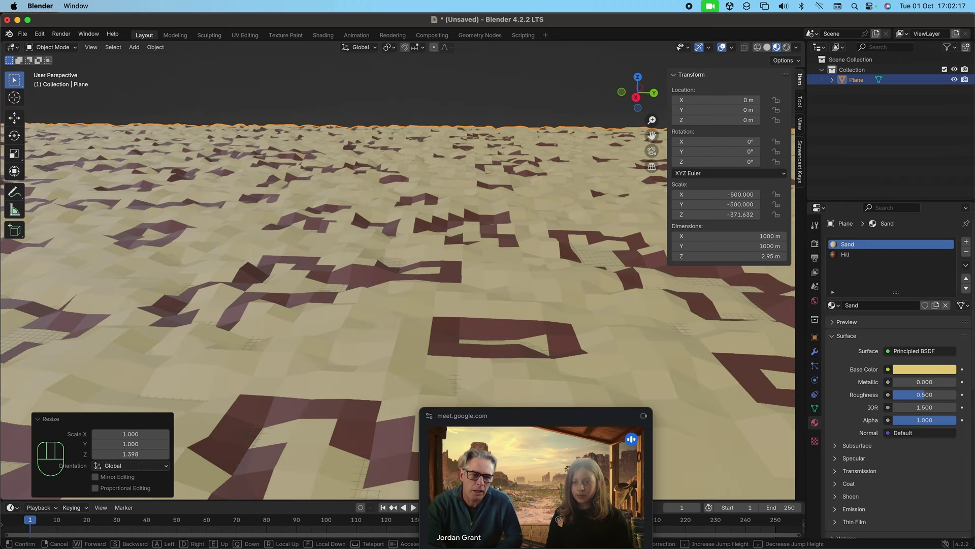
{"action": "left_click", "coordinate": [411, 156]}
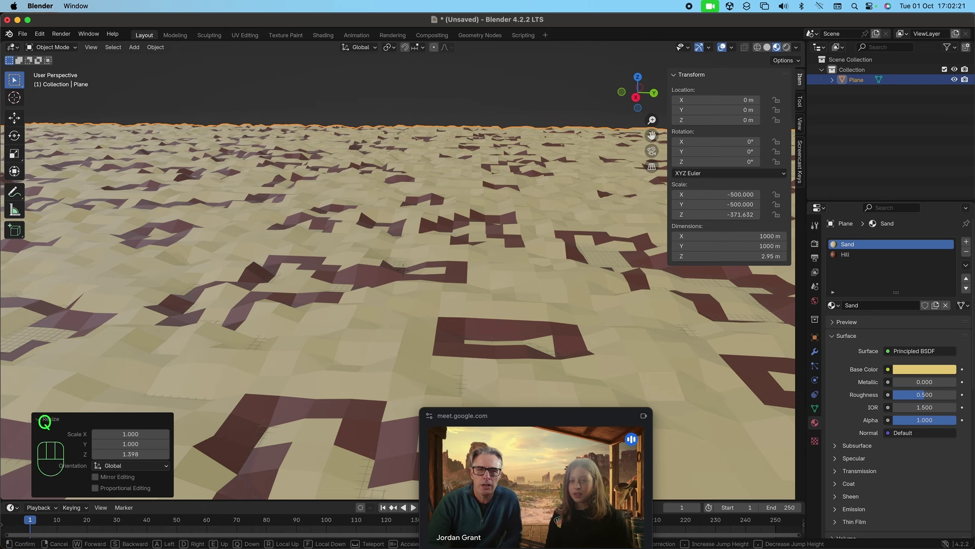
{"action": "key", "text": "shift+grave"}
{"action": "key", "text": "q"}
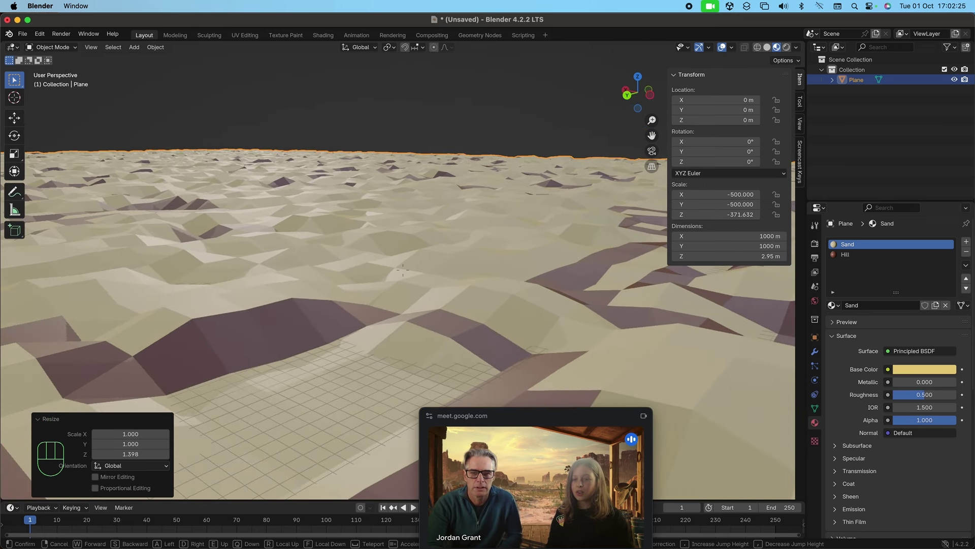
{"action": "left_click", "coordinate": [257, 121]}
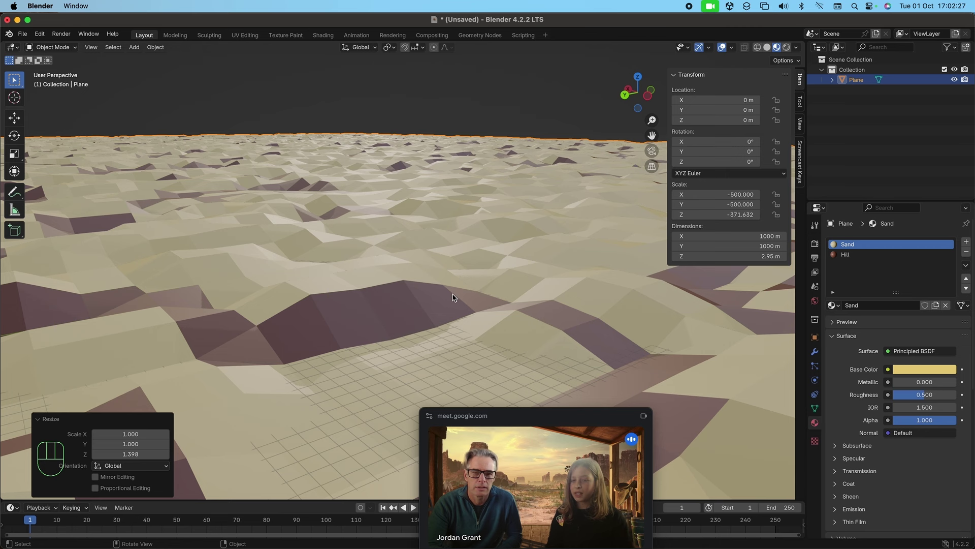
Step: Check the material of a dark hillside face in Edit Mode and return to Object Mode
{"action": "key", "text": "Tab"}
{"action": "left_click", "coordinate": [382, 301]}
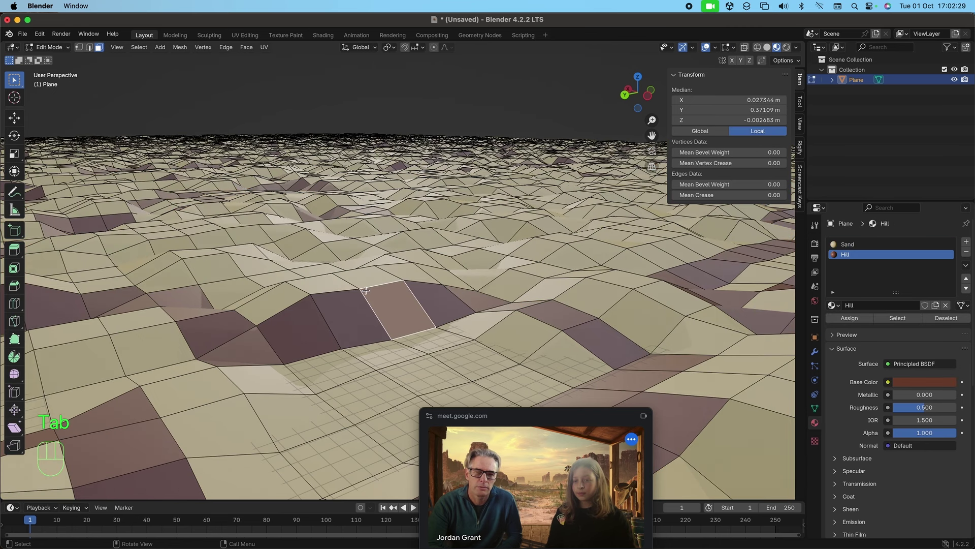
{"action": "key", "text": "Tab"}
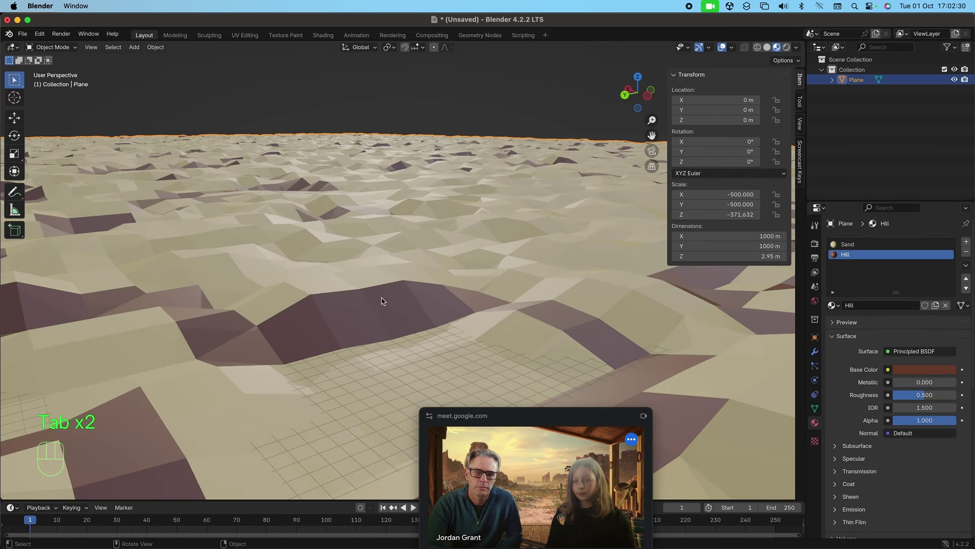
Step: Open the recent file testTanksScene.blend without saving the current terrain scene
{"action": "left_click", "coordinate": [22, 34]}
{"action": "mouse_move", "coordinate": [46, 65]}
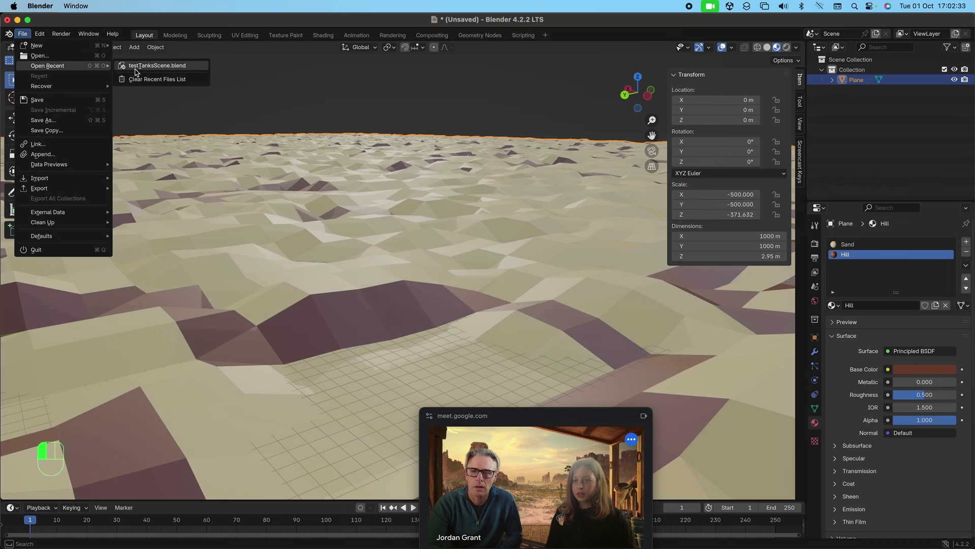
{"action": "left_click", "coordinate": [136, 66]}
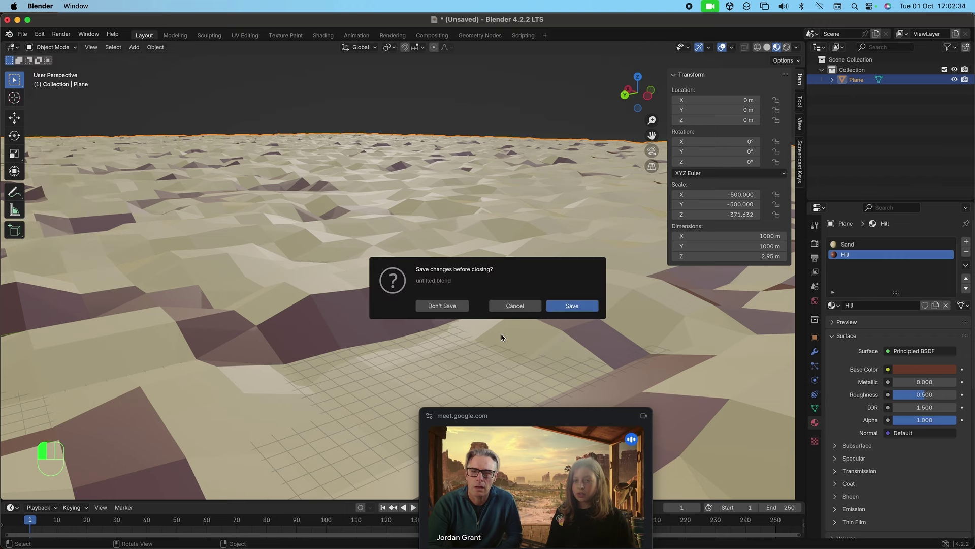
{"action": "left_click", "coordinate": [451, 306]}
Step: Walk through the finished desert scene to examine its sand flats, large mountains and the vault entrance built into a slope
{"action": "key", "text": "shift+grave"}
{"action": "key", "text": "q"}
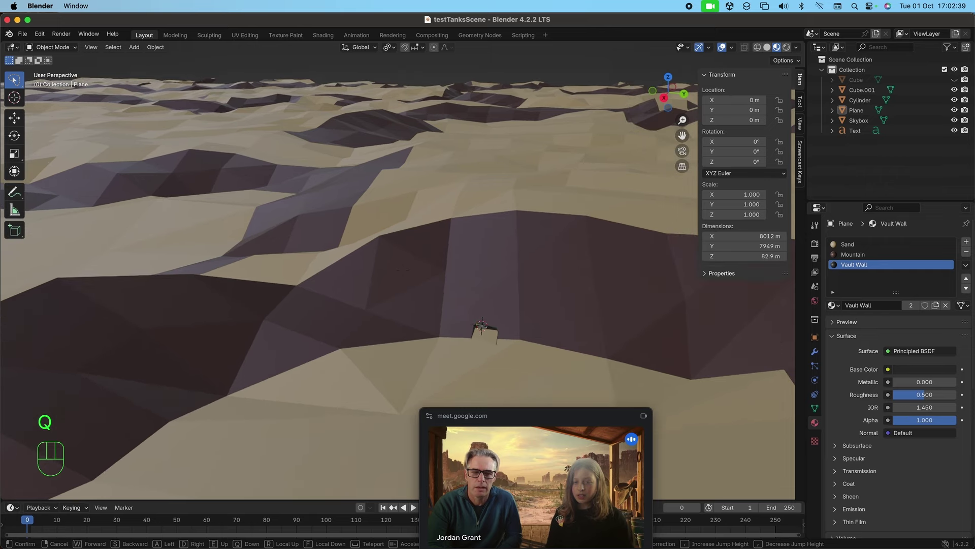
{"action": "key", "text": "shift"}
{"action": "key", "text": "w"}
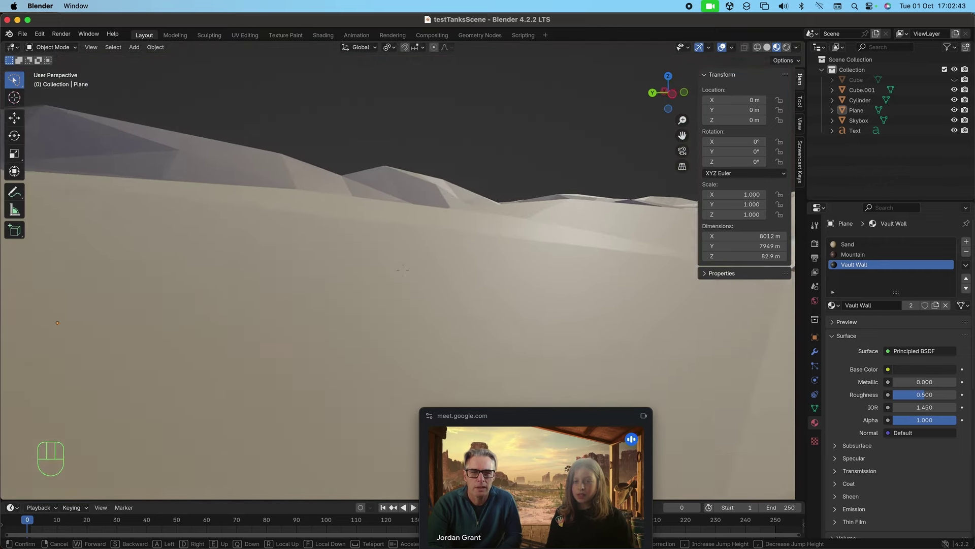
{"action": "key", "text": "shift"}
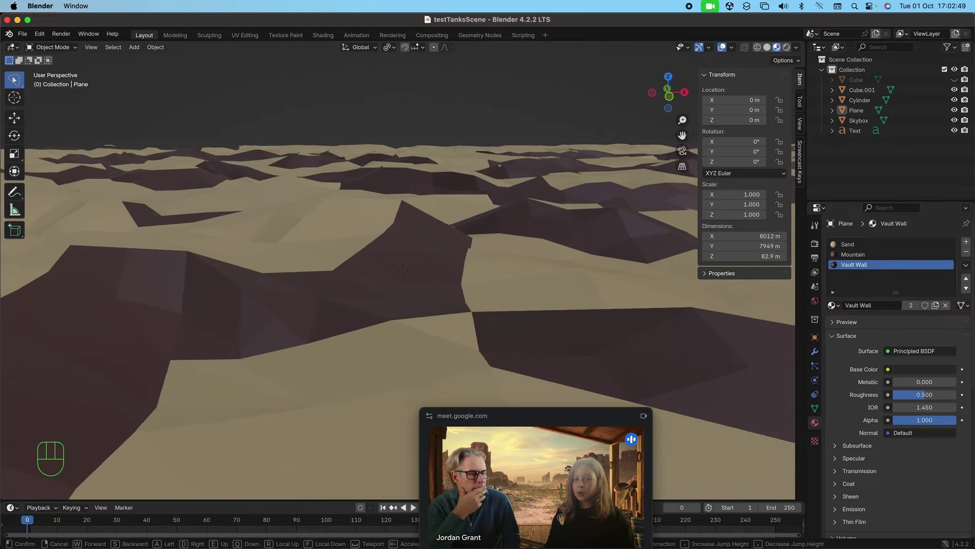
{"action": "key", "text": "shift"}
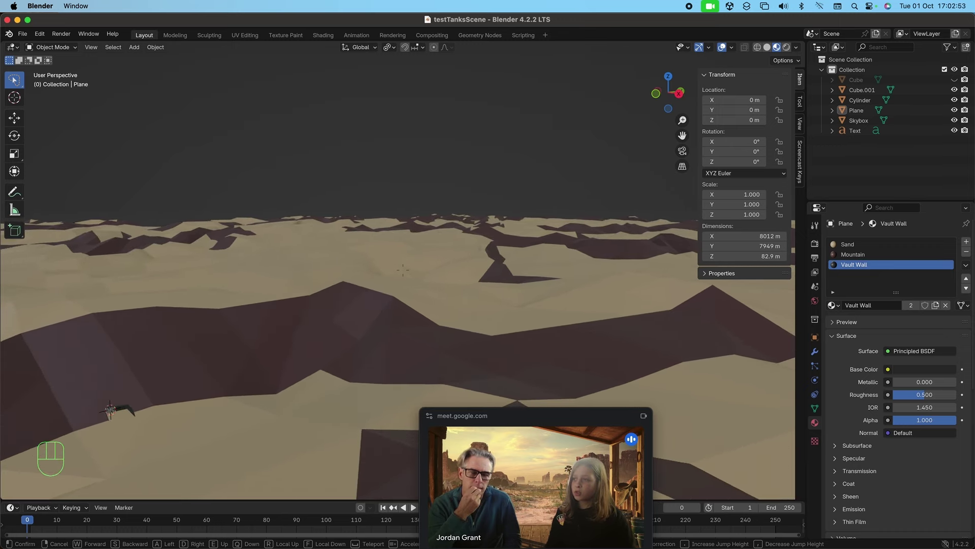
{"action": "key", "text": "shift"}
{"action": "key", "text": "shift+w"}
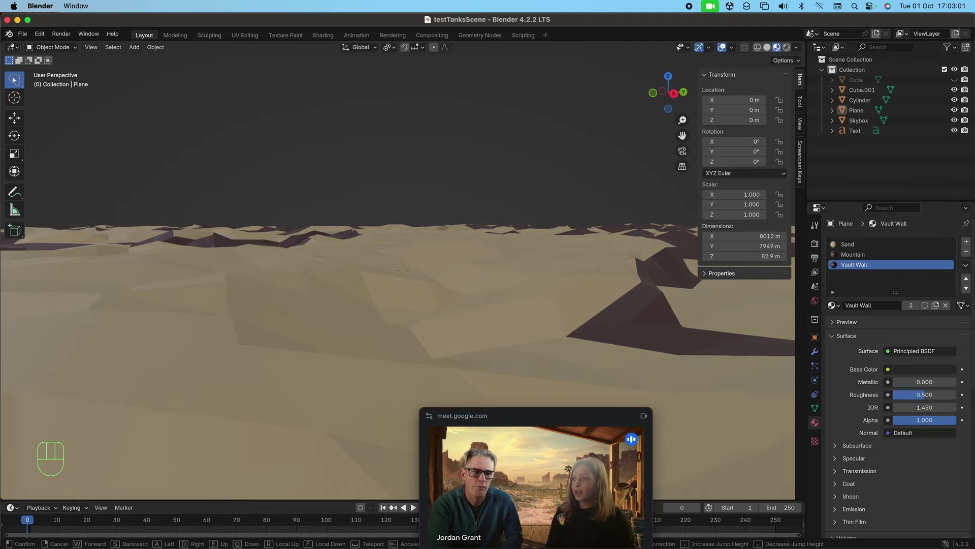
{"action": "key", "text": "w"}
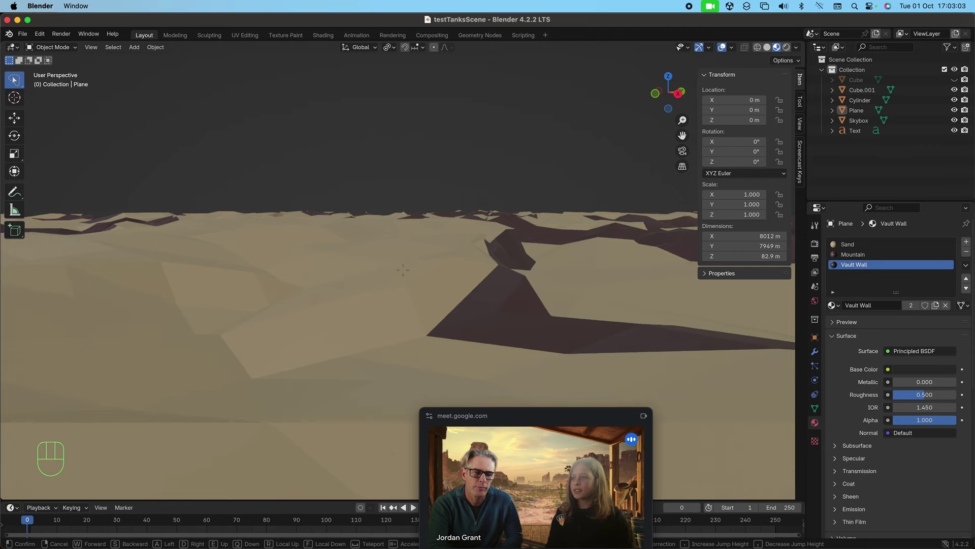
{"action": "key", "text": "shift"}
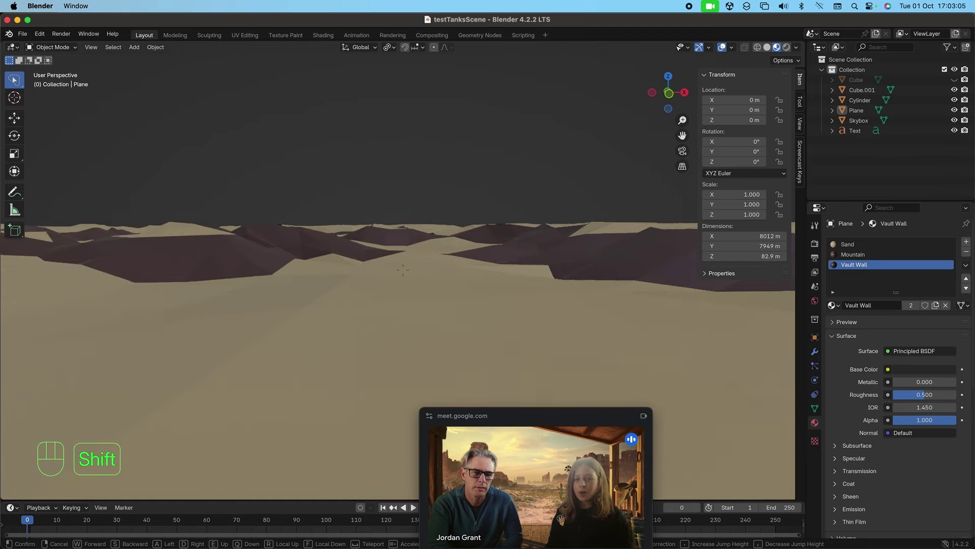
{"action": "key", "text": "shift+w"}
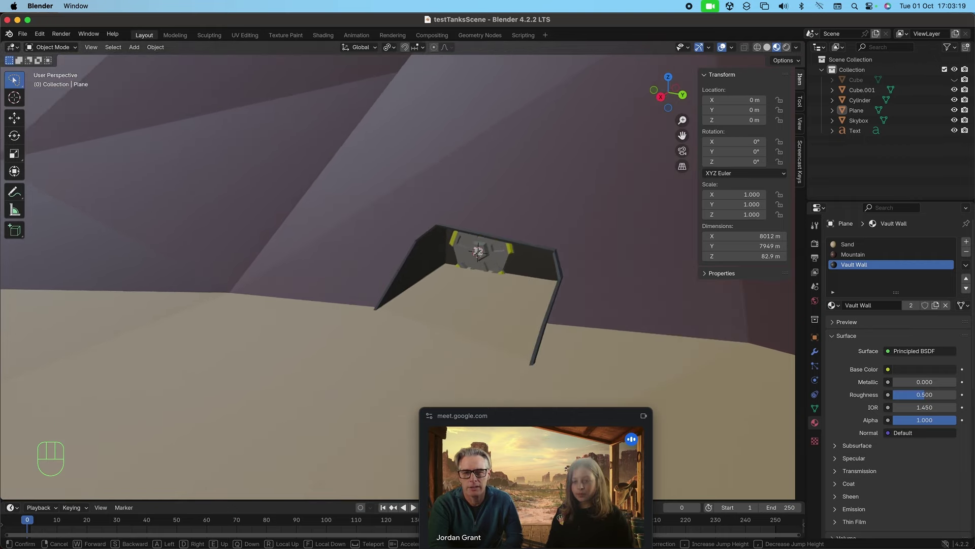
{"action": "left_click", "coordinate": [431, 224]}
Step: Move the floating video call window away from the middle of the viewport and switch to the Unity editor
{"action": "left_click_drag", "start_coordinate": [508, 413], "coordinate": [841, 420]}
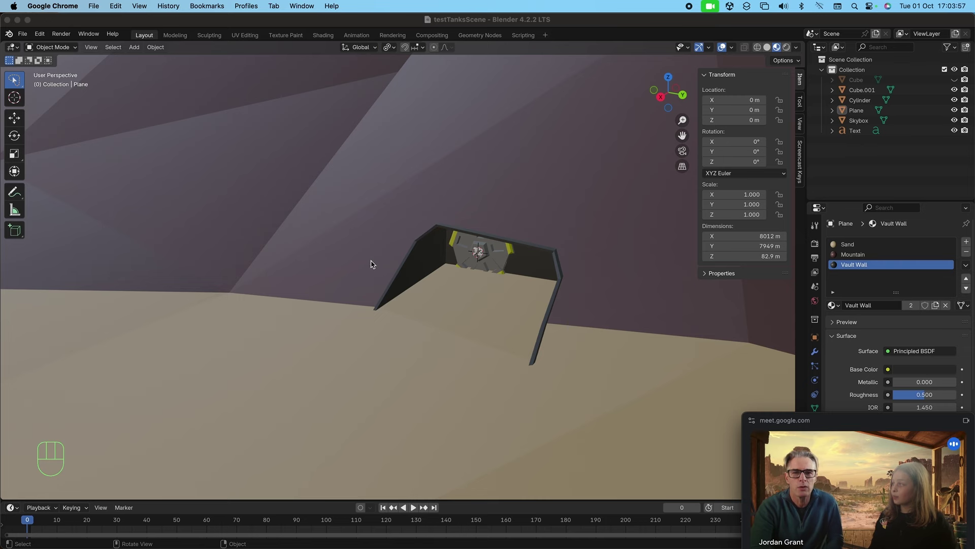
{"action": "mouse_move", "coordinate": [339, 548]}
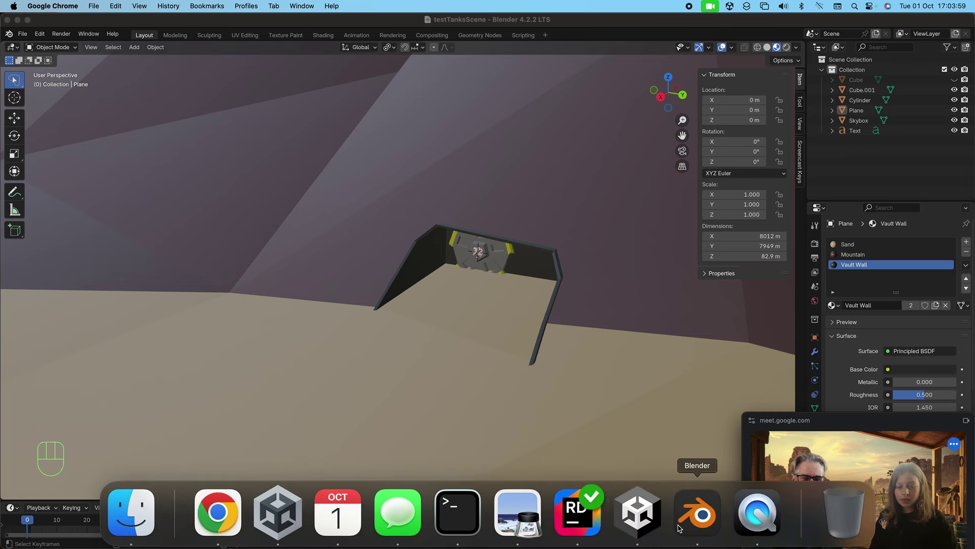
{"action": "left_click", "coordinate": [641, 514]}
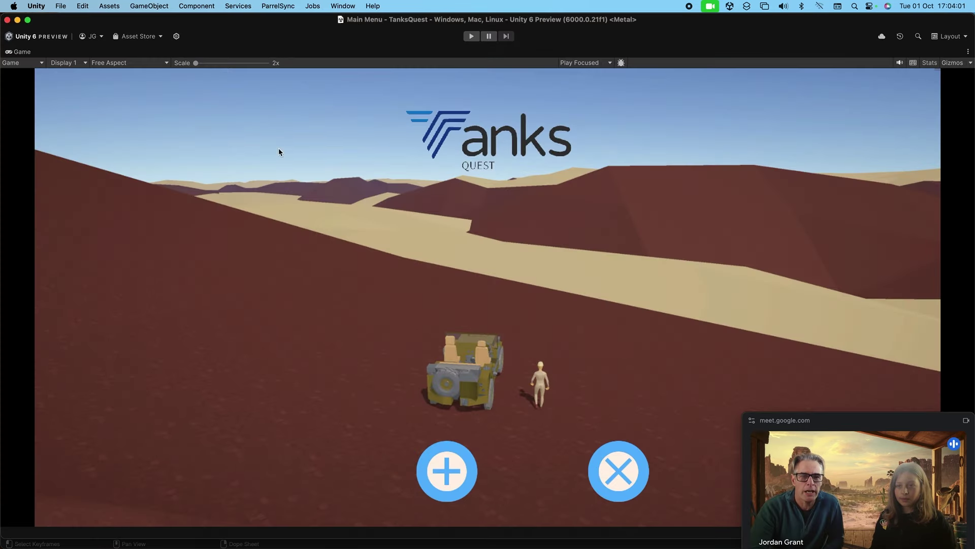